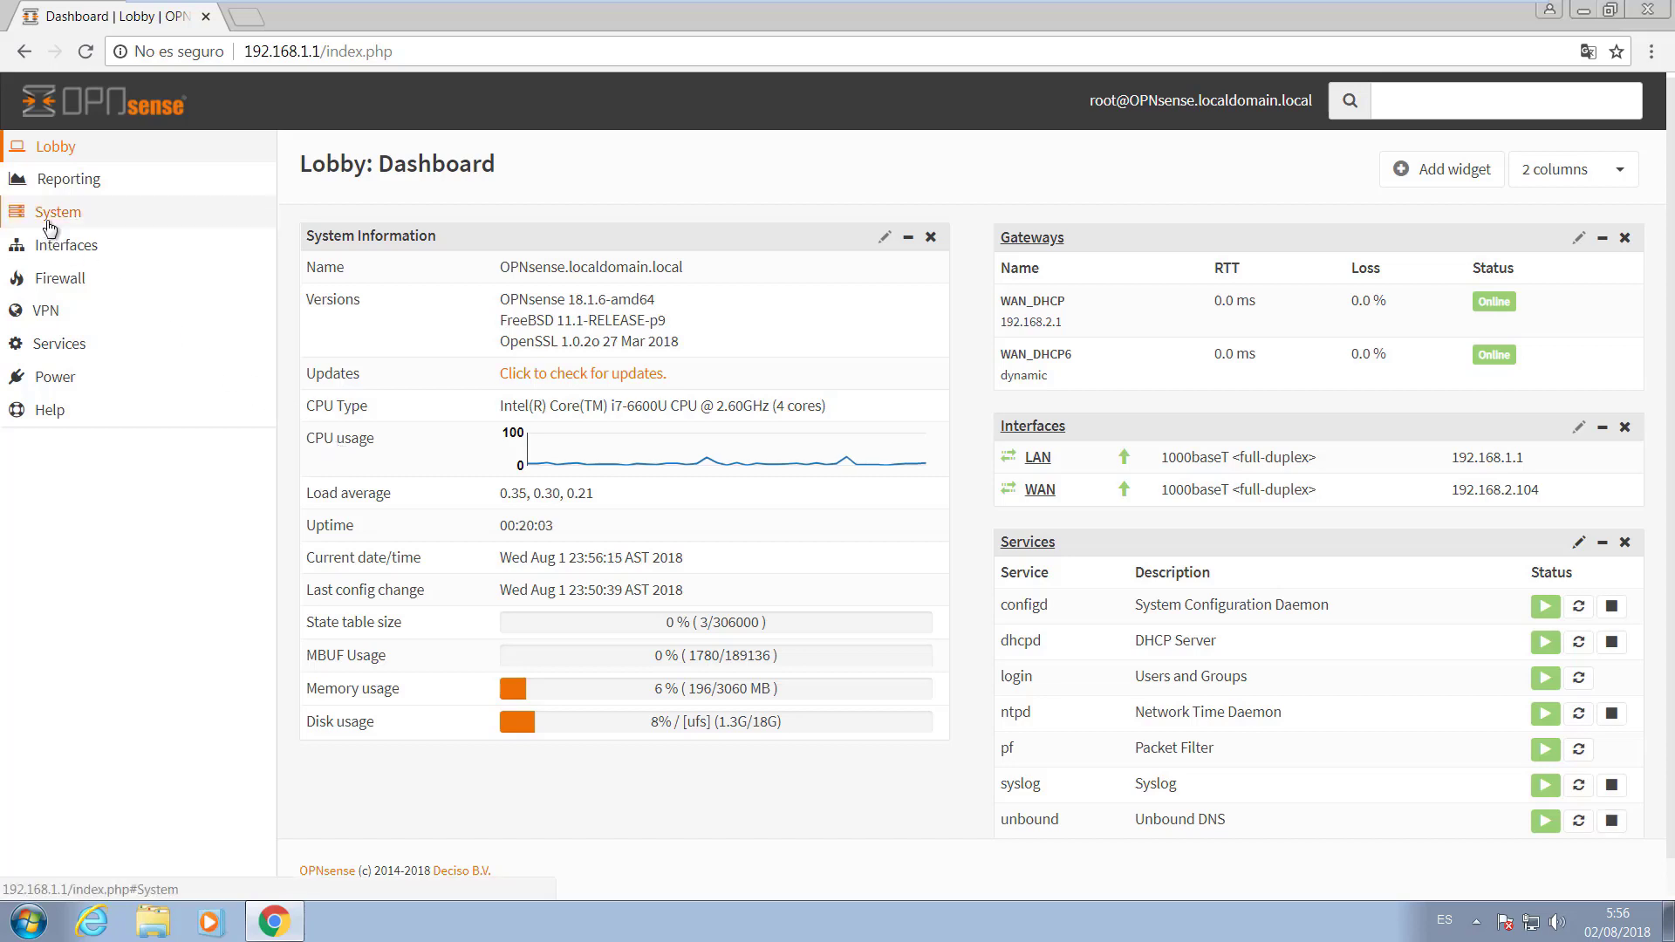
Go to System > Access > Groups and review the admins group's description and member count.
{"action": "left_click", "coordinate": [48, 224]}
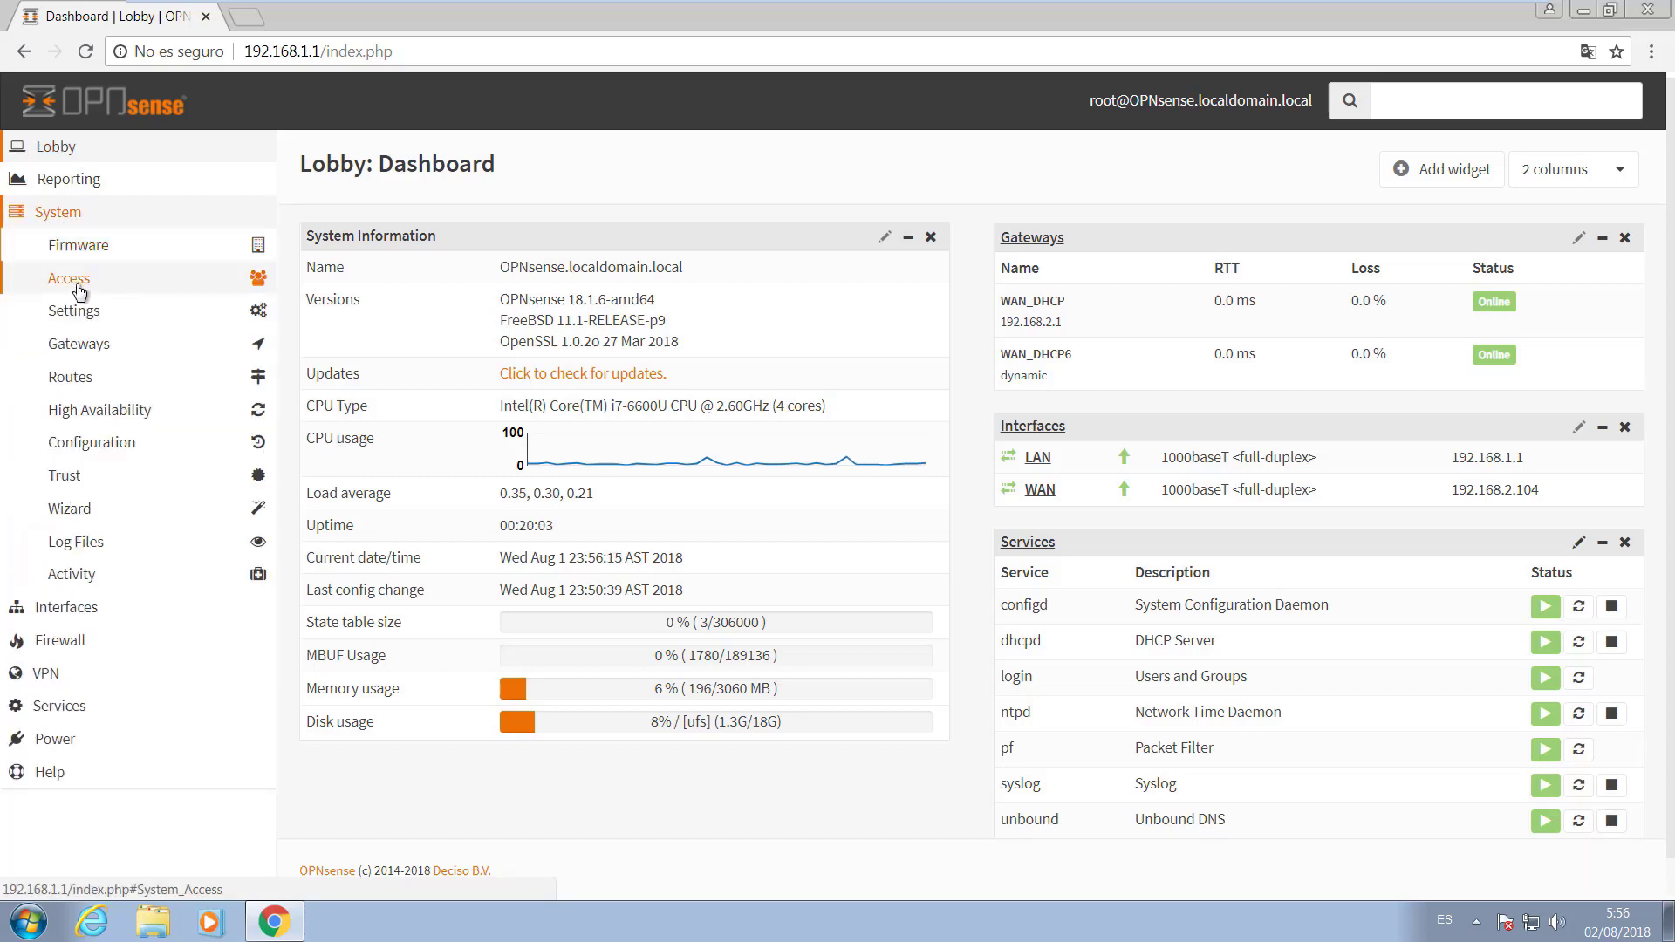
{"action": "left_click", "coordinate": [71, 281]}
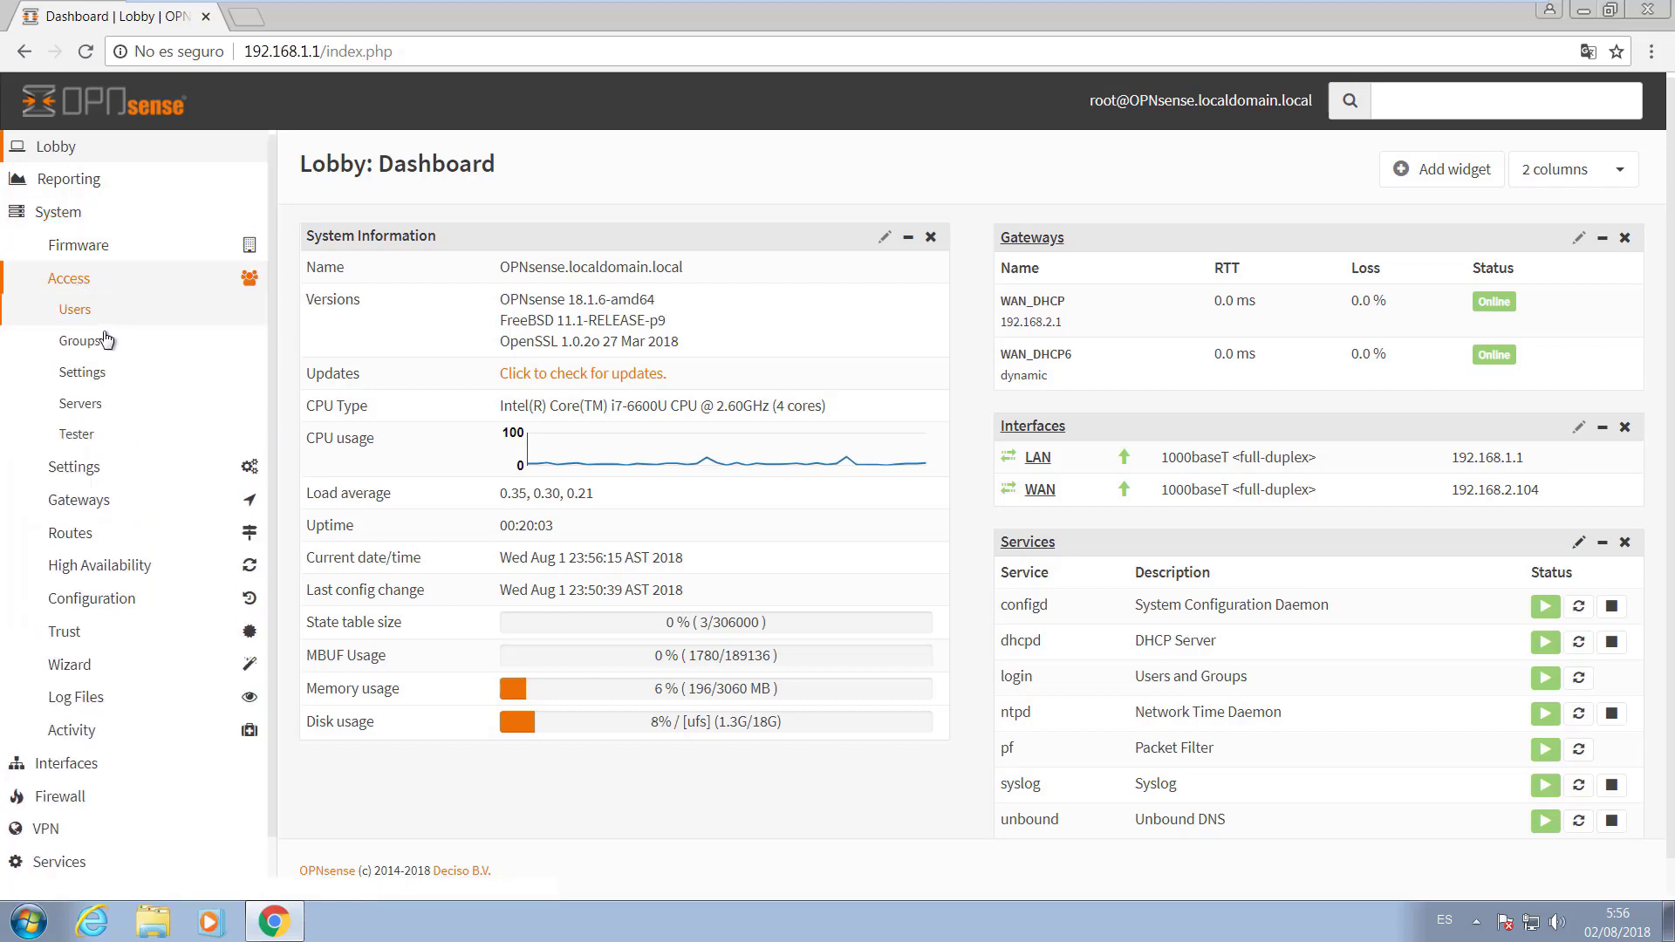
{"action": "left_click", "coordinate": [67, 332]}
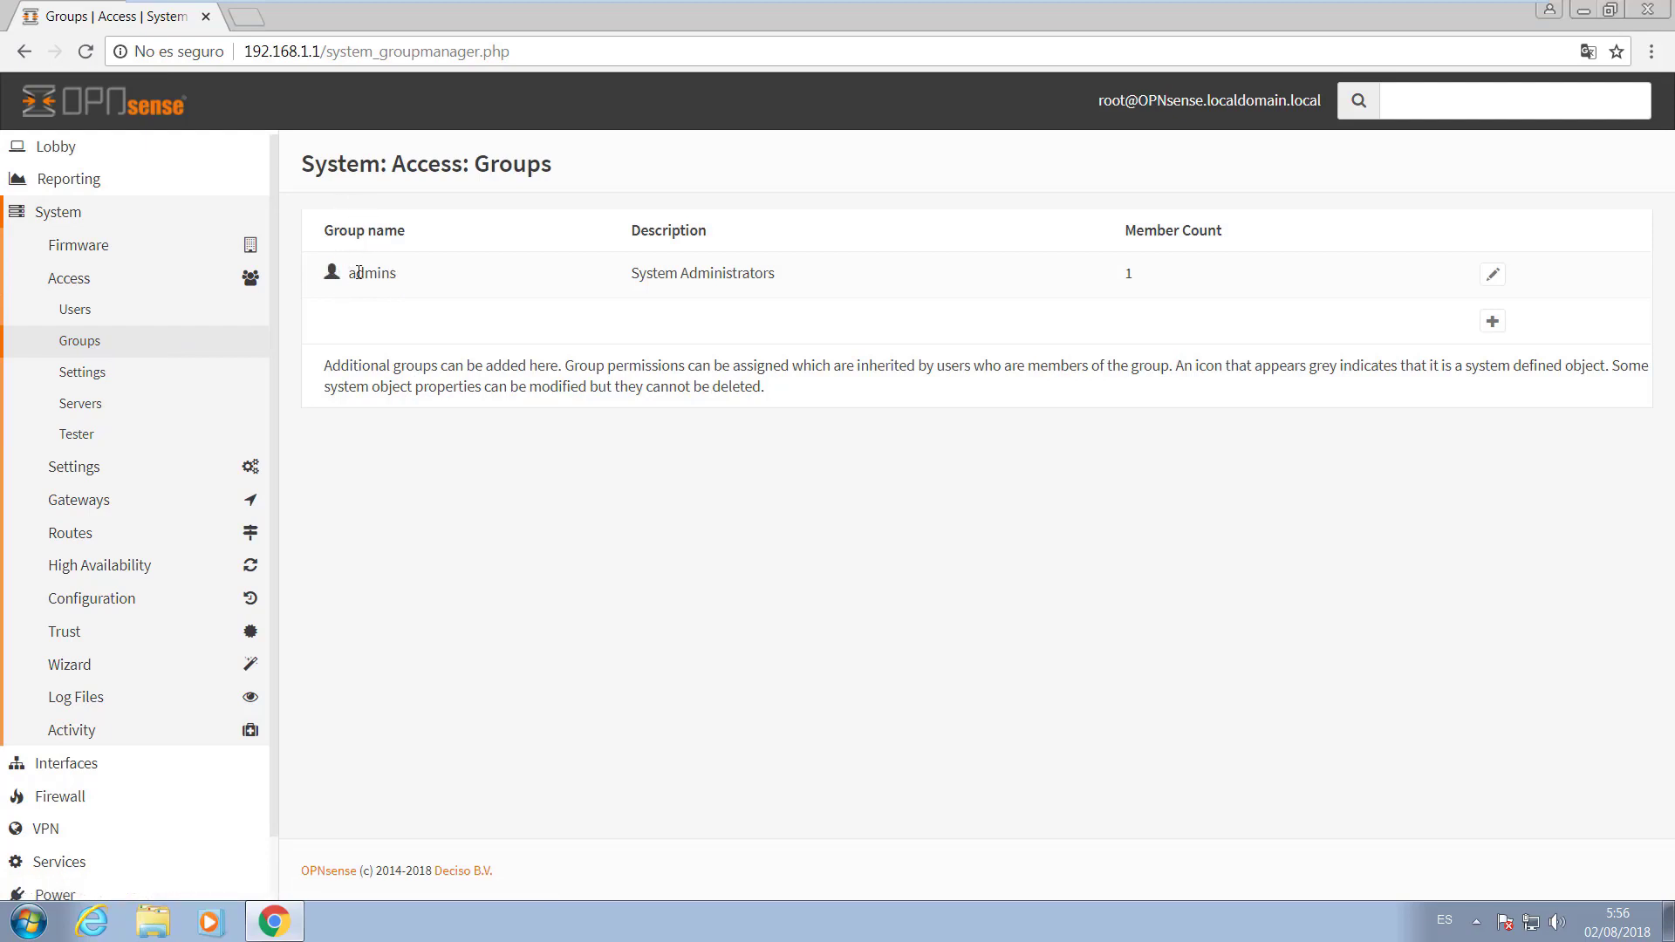
{"action": "left_click_drag", "start_coordinate": [774, 273], "coordinate": [626, 280]}
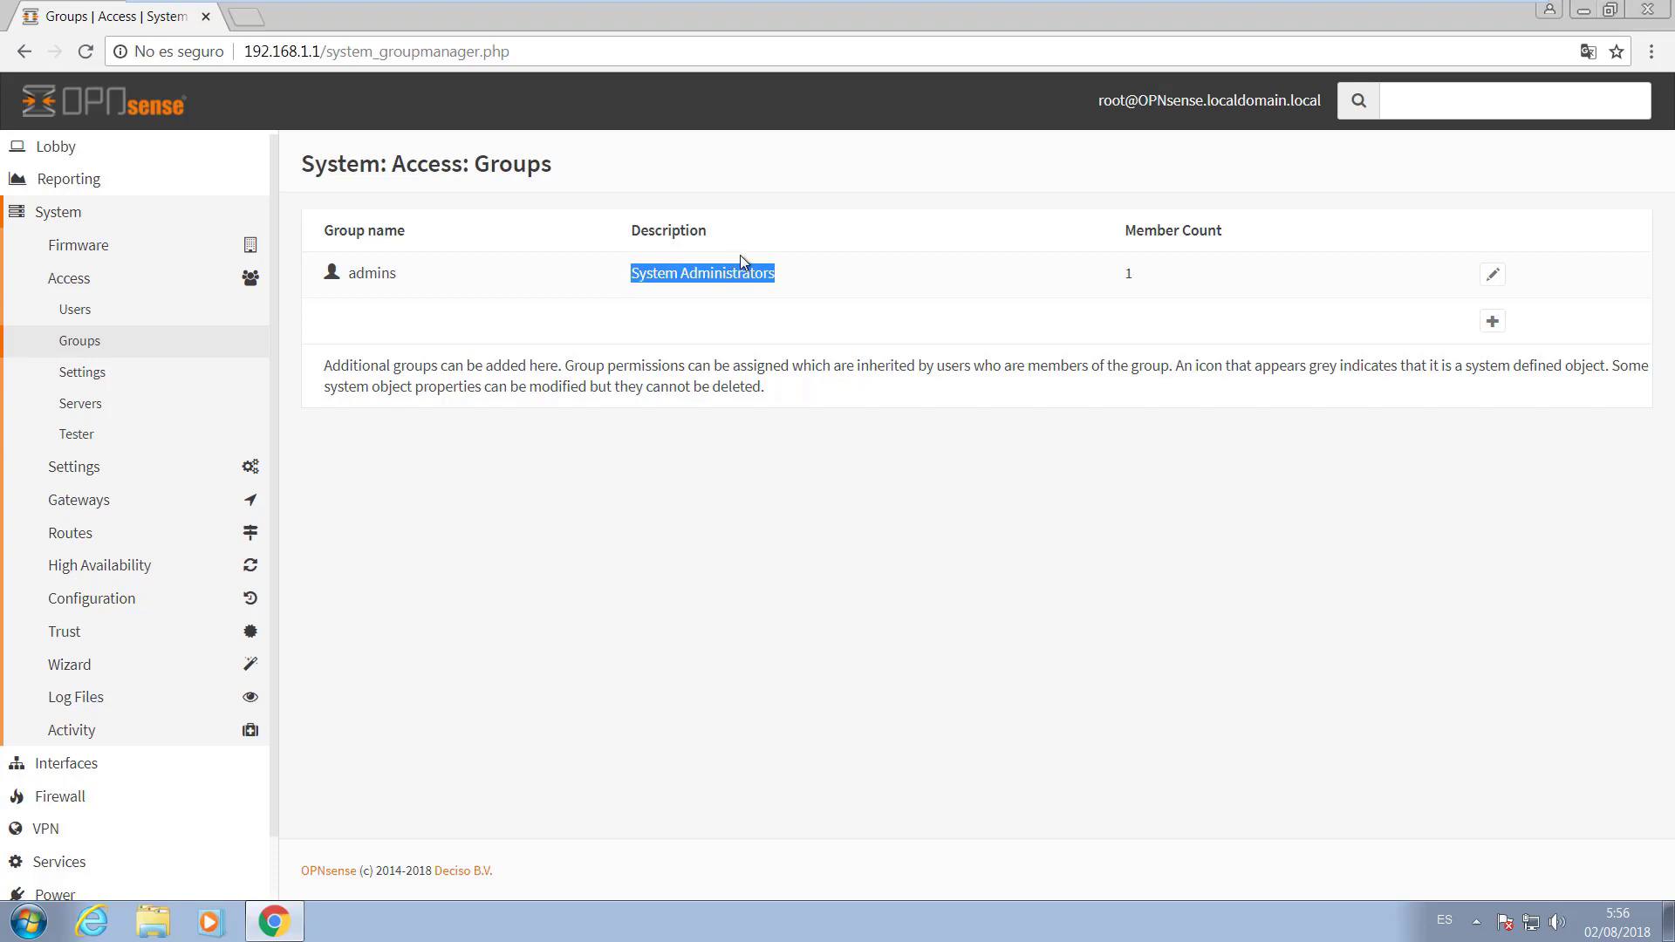
{"action": "left_click_drag", "start_coordinate": [1136, 272], "coordinate": [1102, 281]}
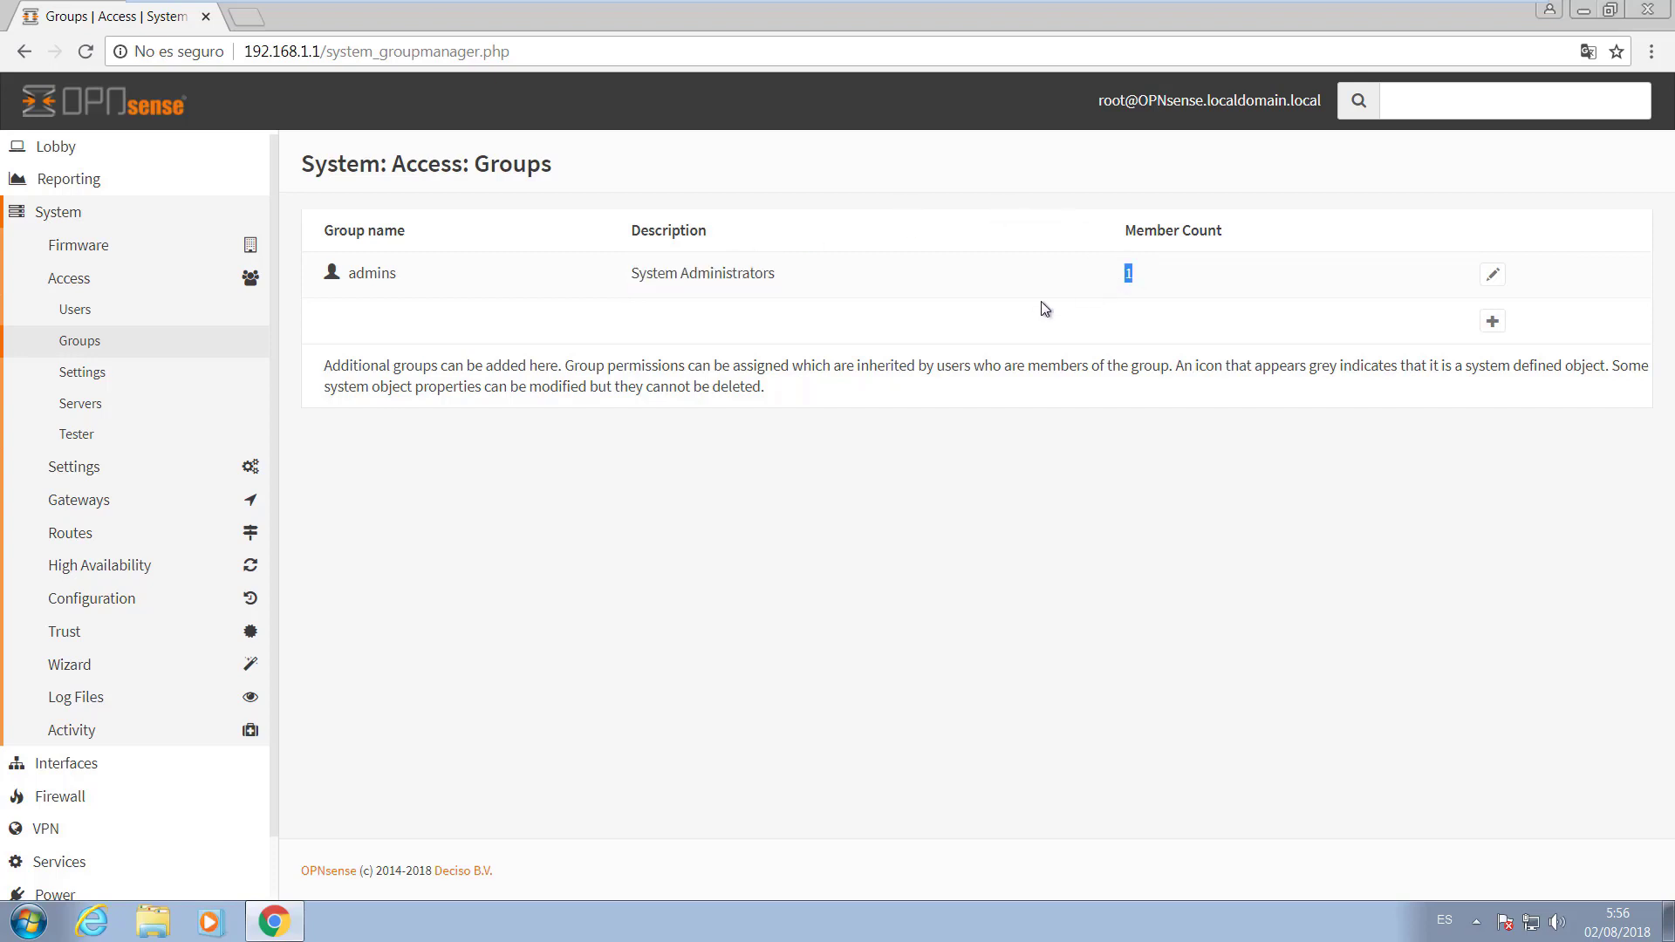
View the admins group's settings and cancel back to the list without changes.
{"action": "left_click", "coordinate": [1493, 274]}
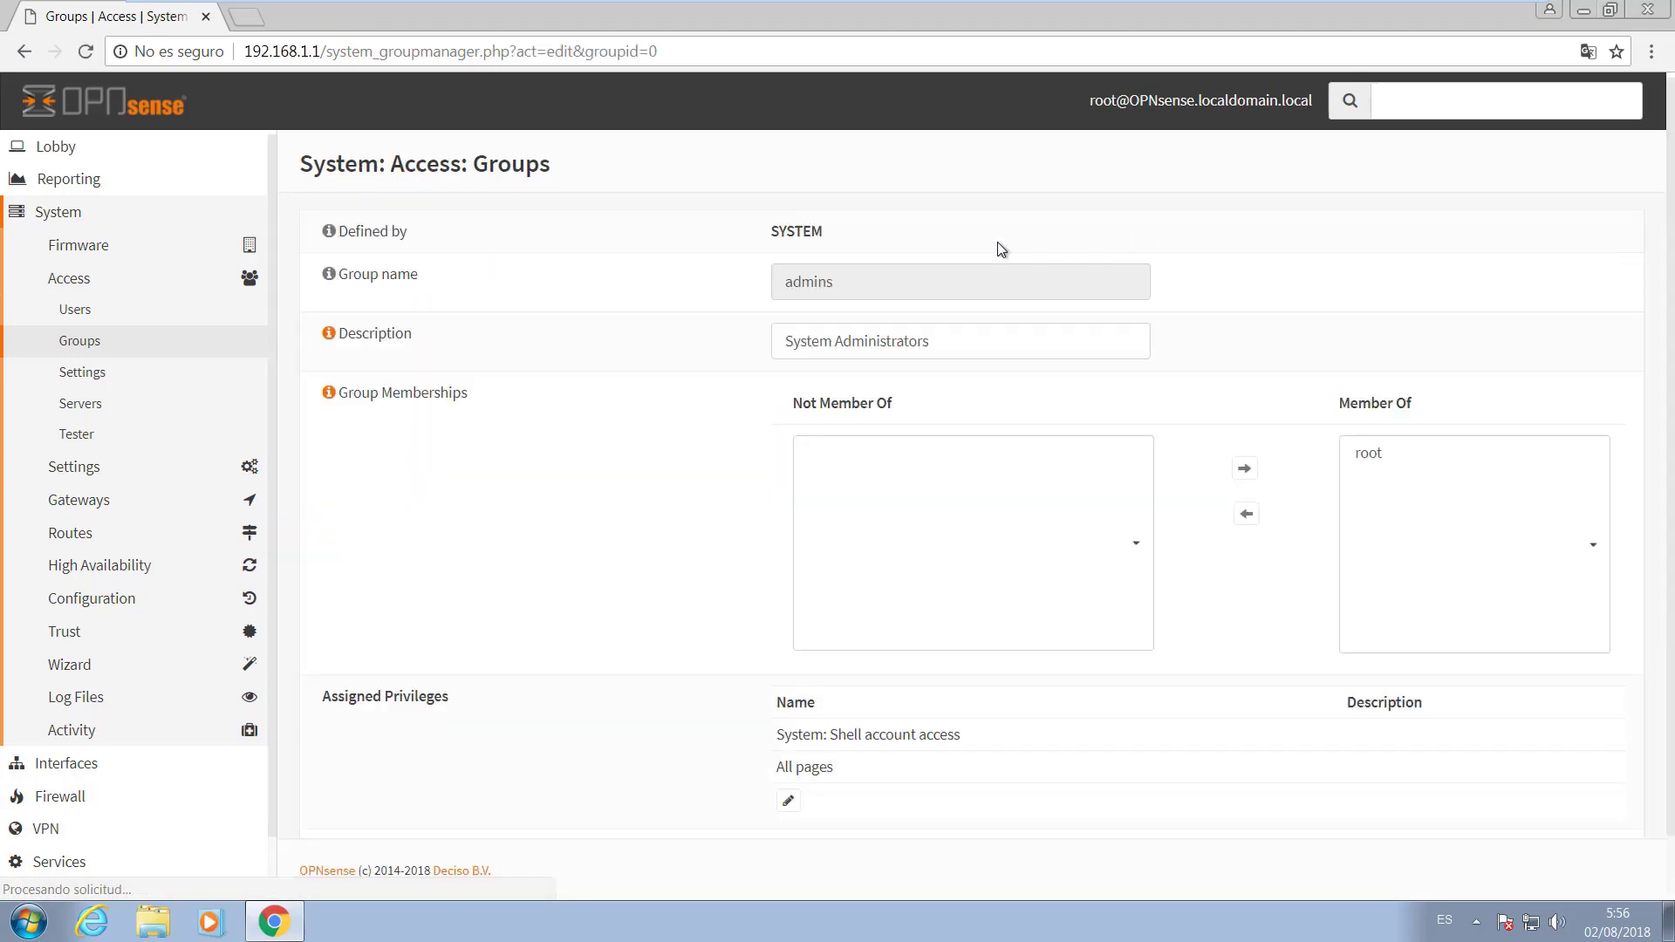
{"action": "scroll", "coordinate": [696, 469], "scroll_direction": "down", "scroll_amount": 1}
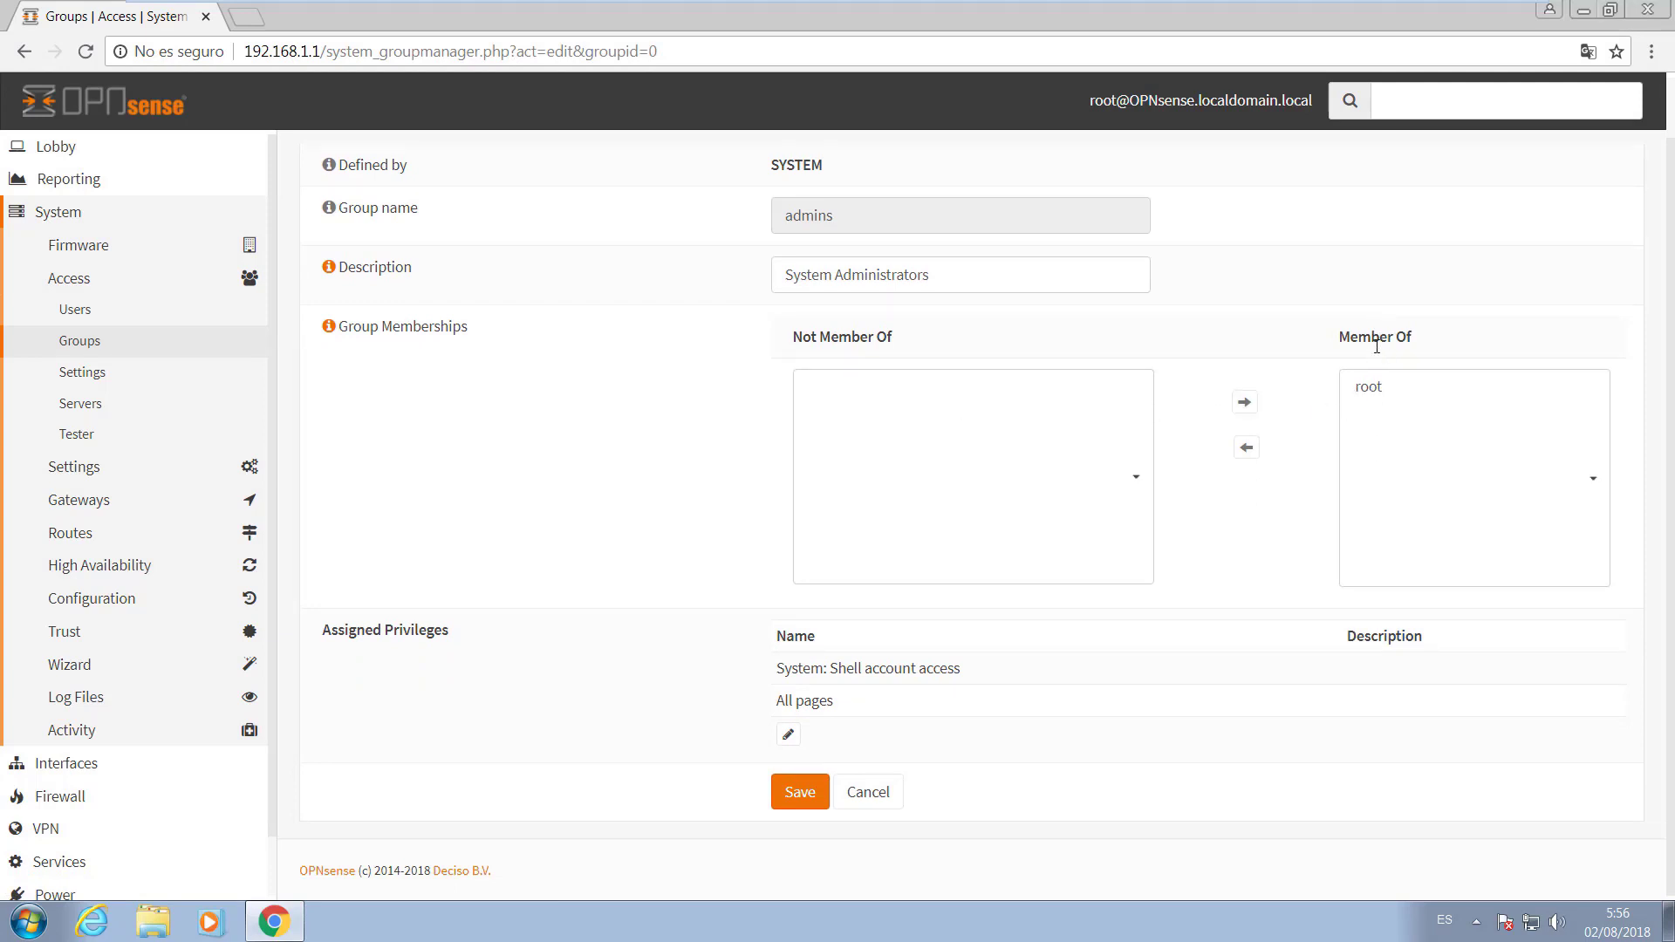
{"action": "left_click", "coordinate": [890, 785]}
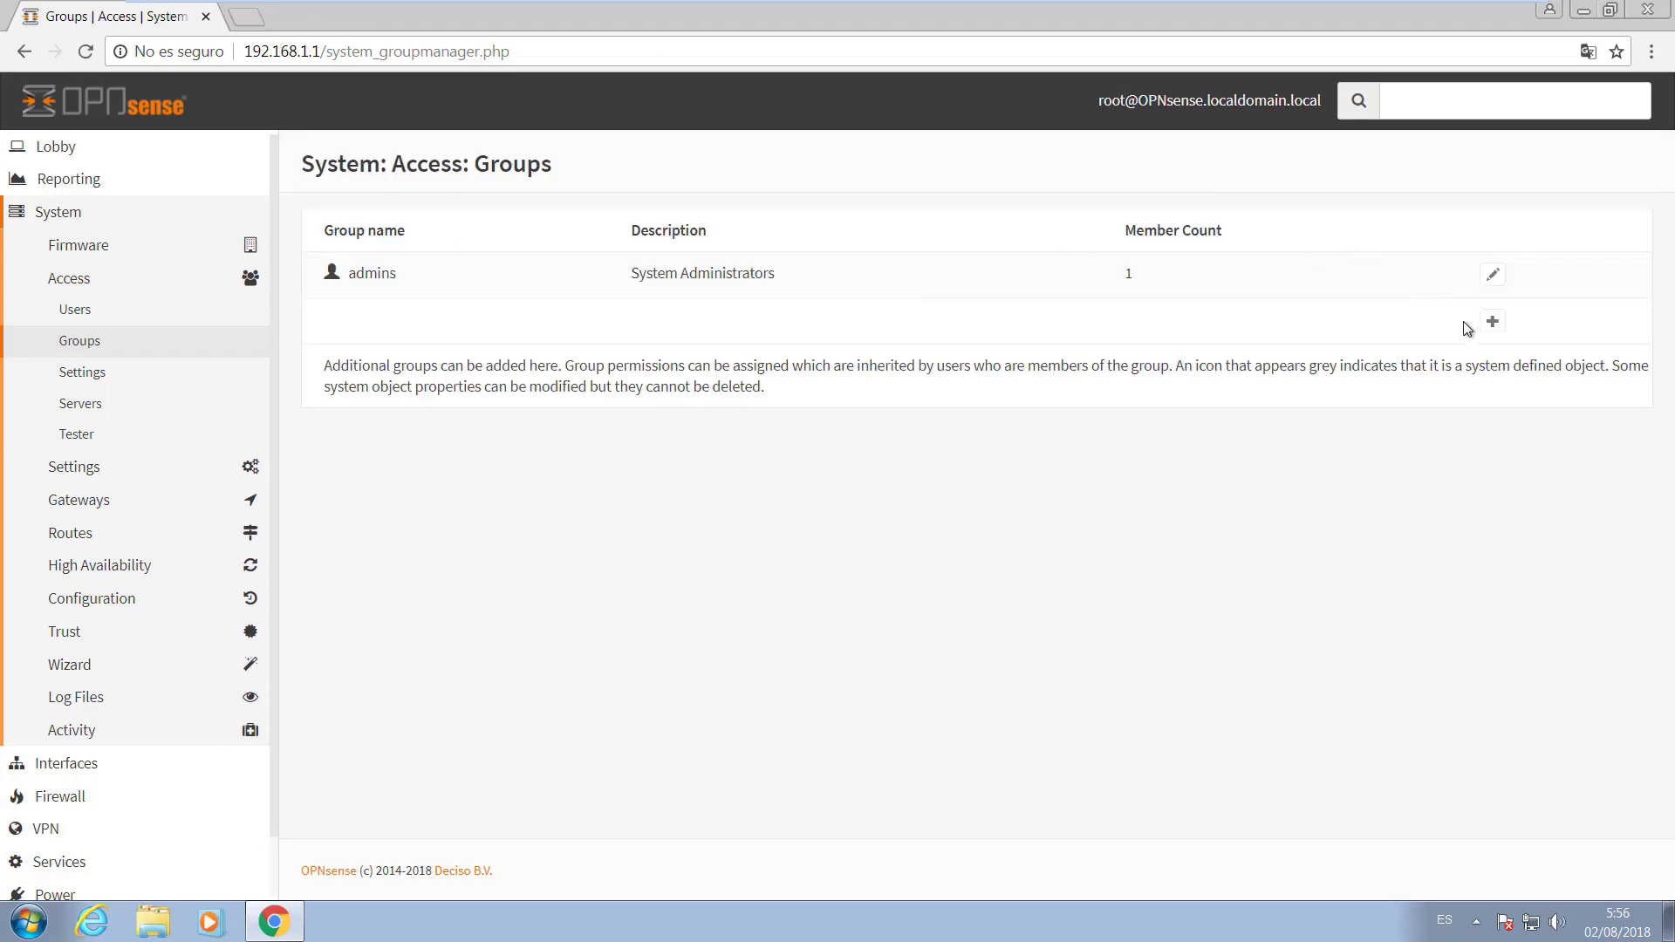
Add a group named Monitoreo with description 'Cuentas para uso diario' and save it.
{"action": "left_click", "coordinate": [1493, 324]}
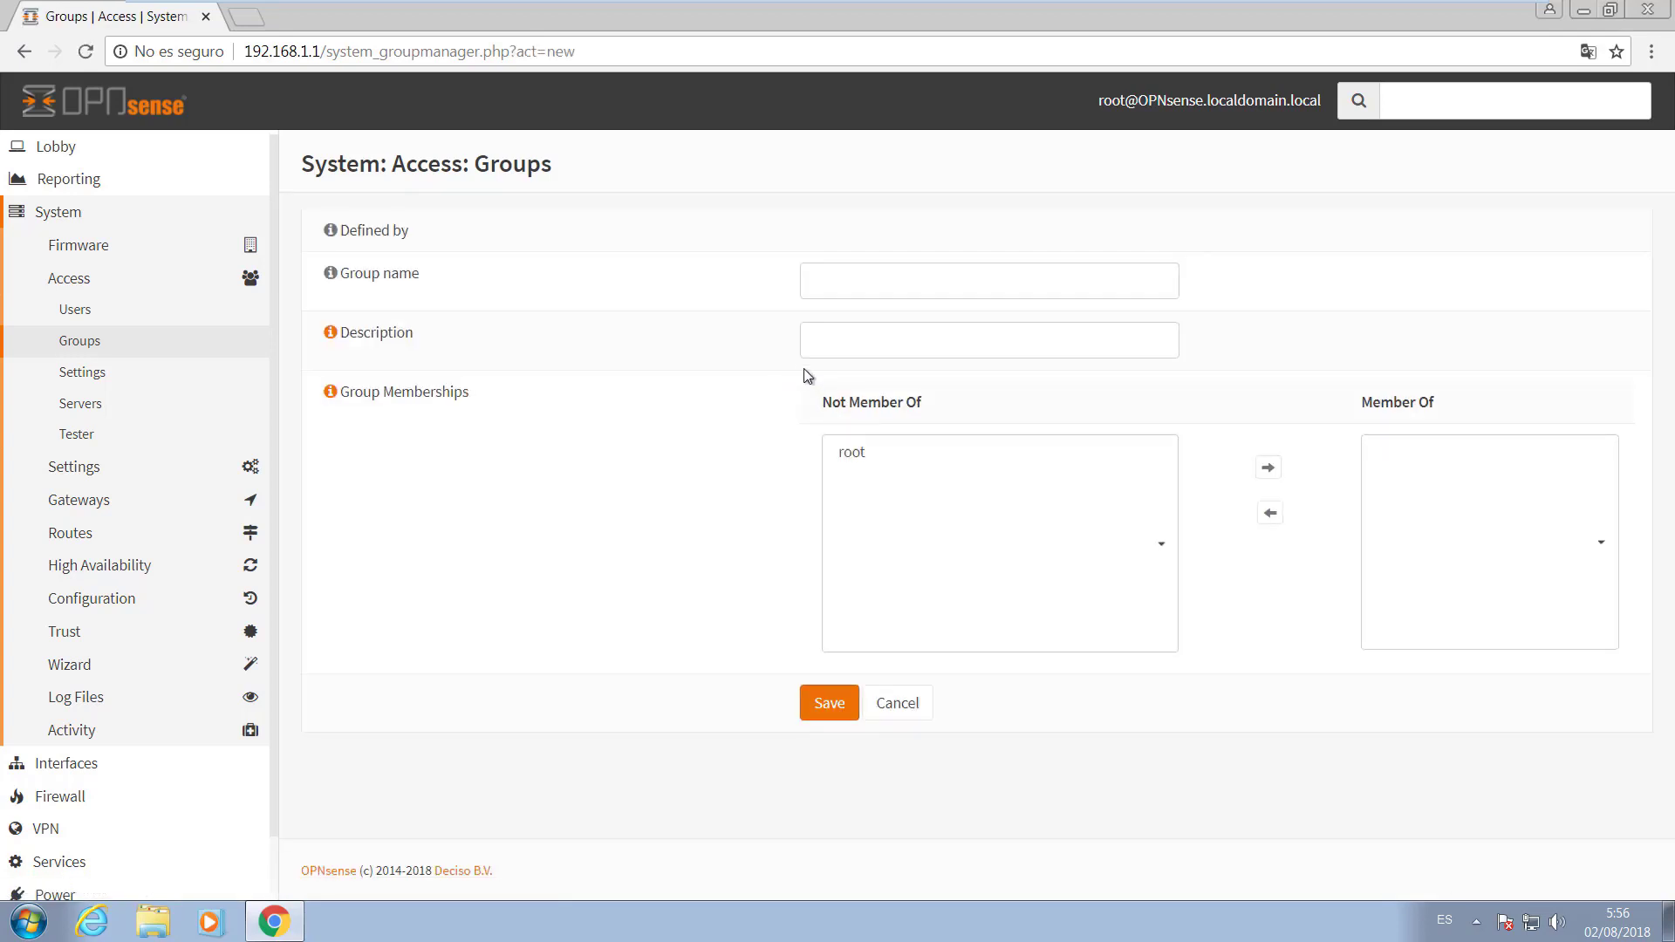
{"action": "left_click", "coordinate": [839, 292]}
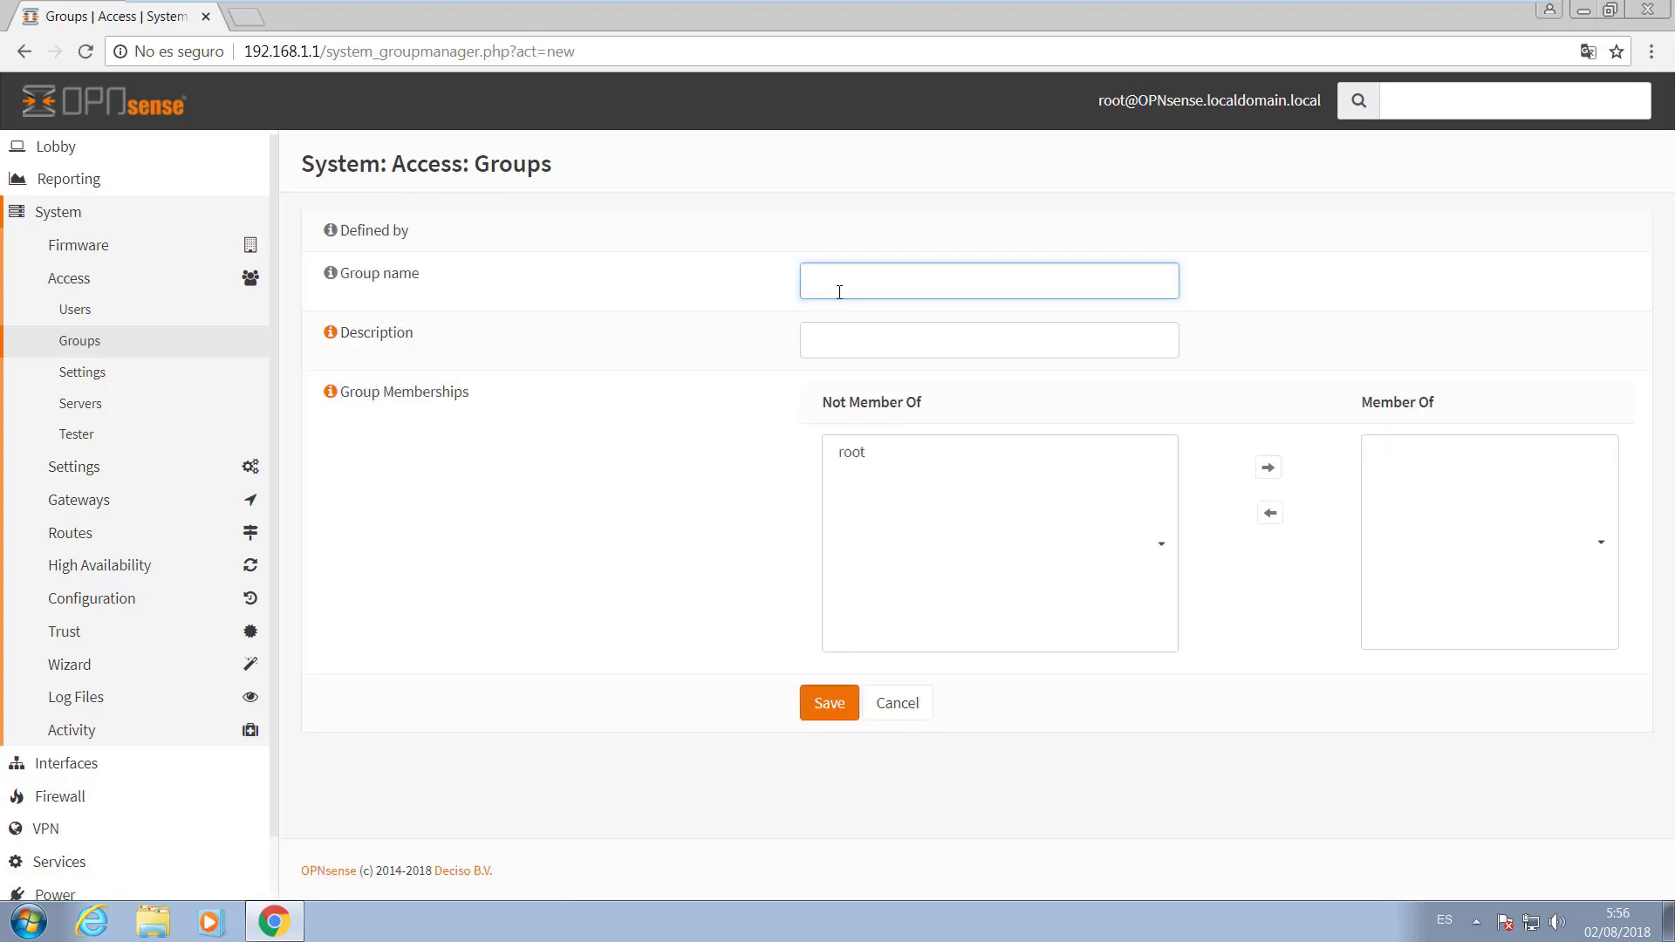
{"action": "type", "text": "Monitoreo"}
{"action": "key", "text": "Tab"}
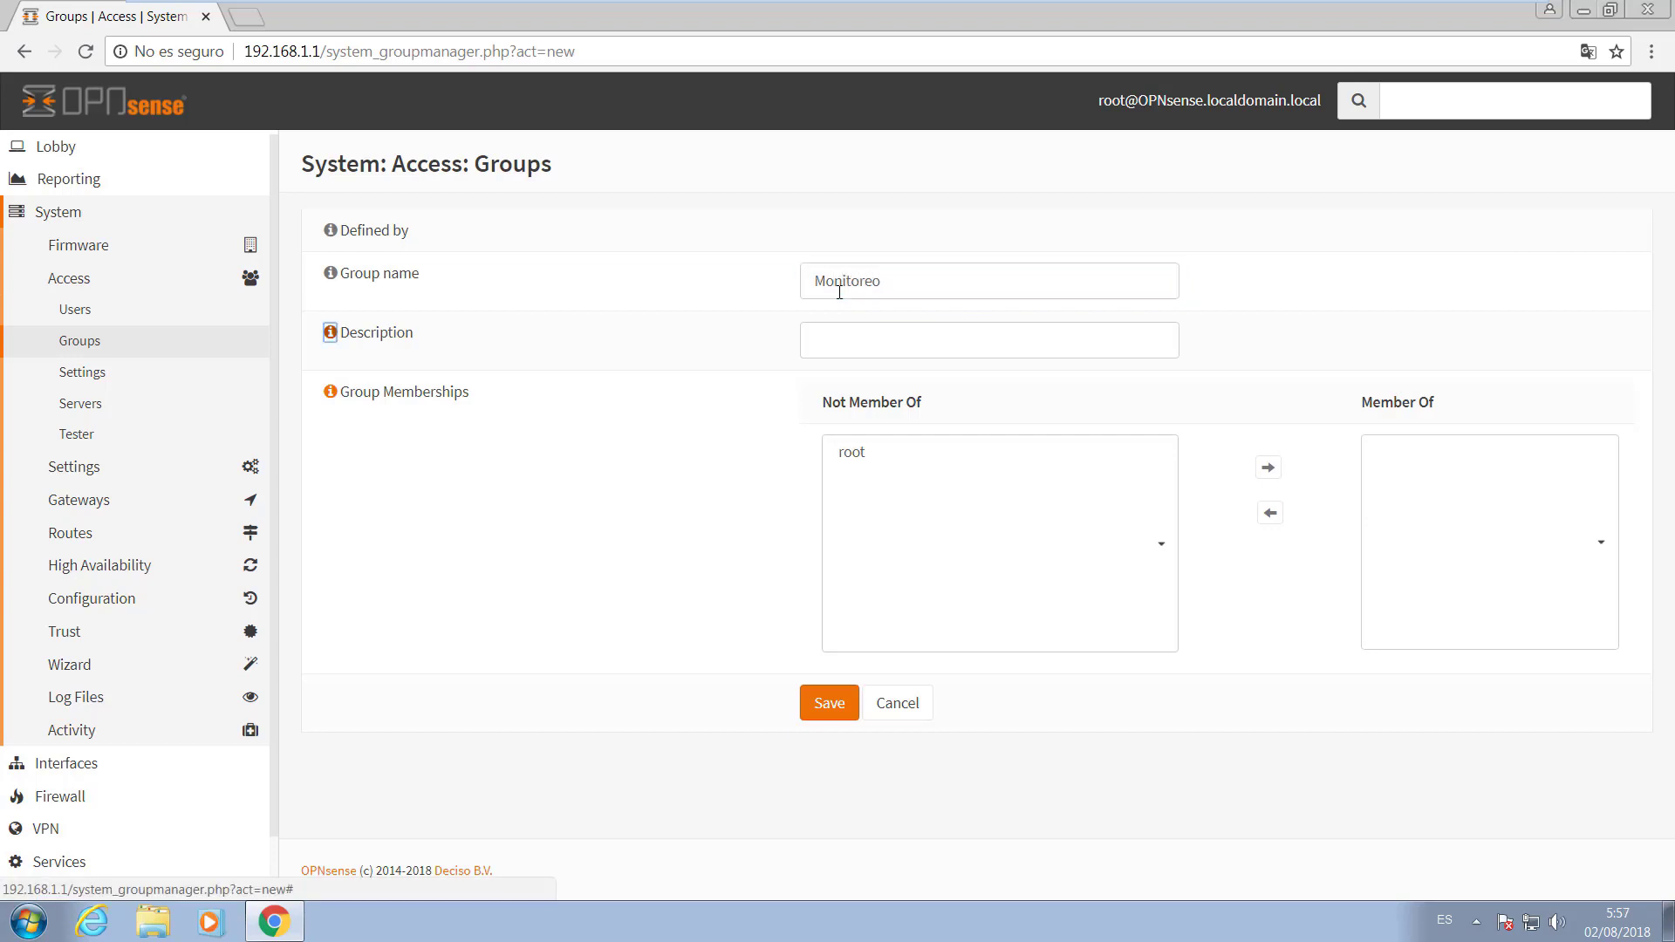
{"action": "left_click", "coordinate": [827, 339]}
{"action": "type", "text": "C"}
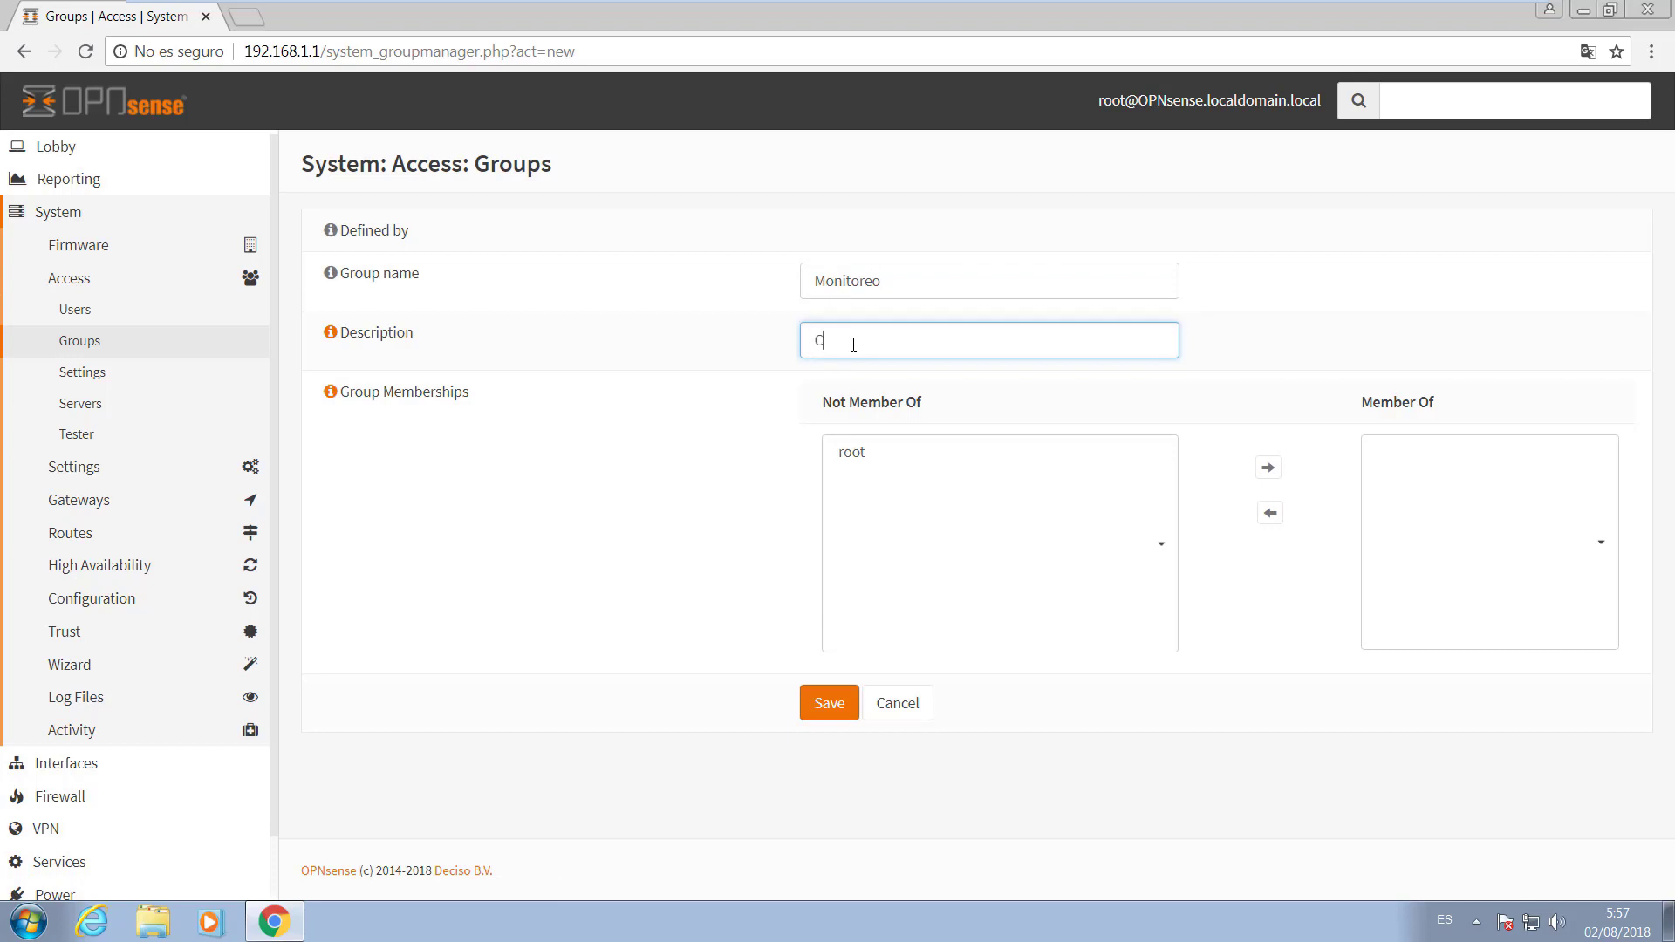
{"action": "type", "text": "uentas para us"}
{"action": "type", "text": "o diar"}
{"action": "type", "text": "ia"}
{"action": "type", "text": "o"}
{"action": "left_click_drag", "start_coordinate": [395, 394], "coordinate": [363, 393]}
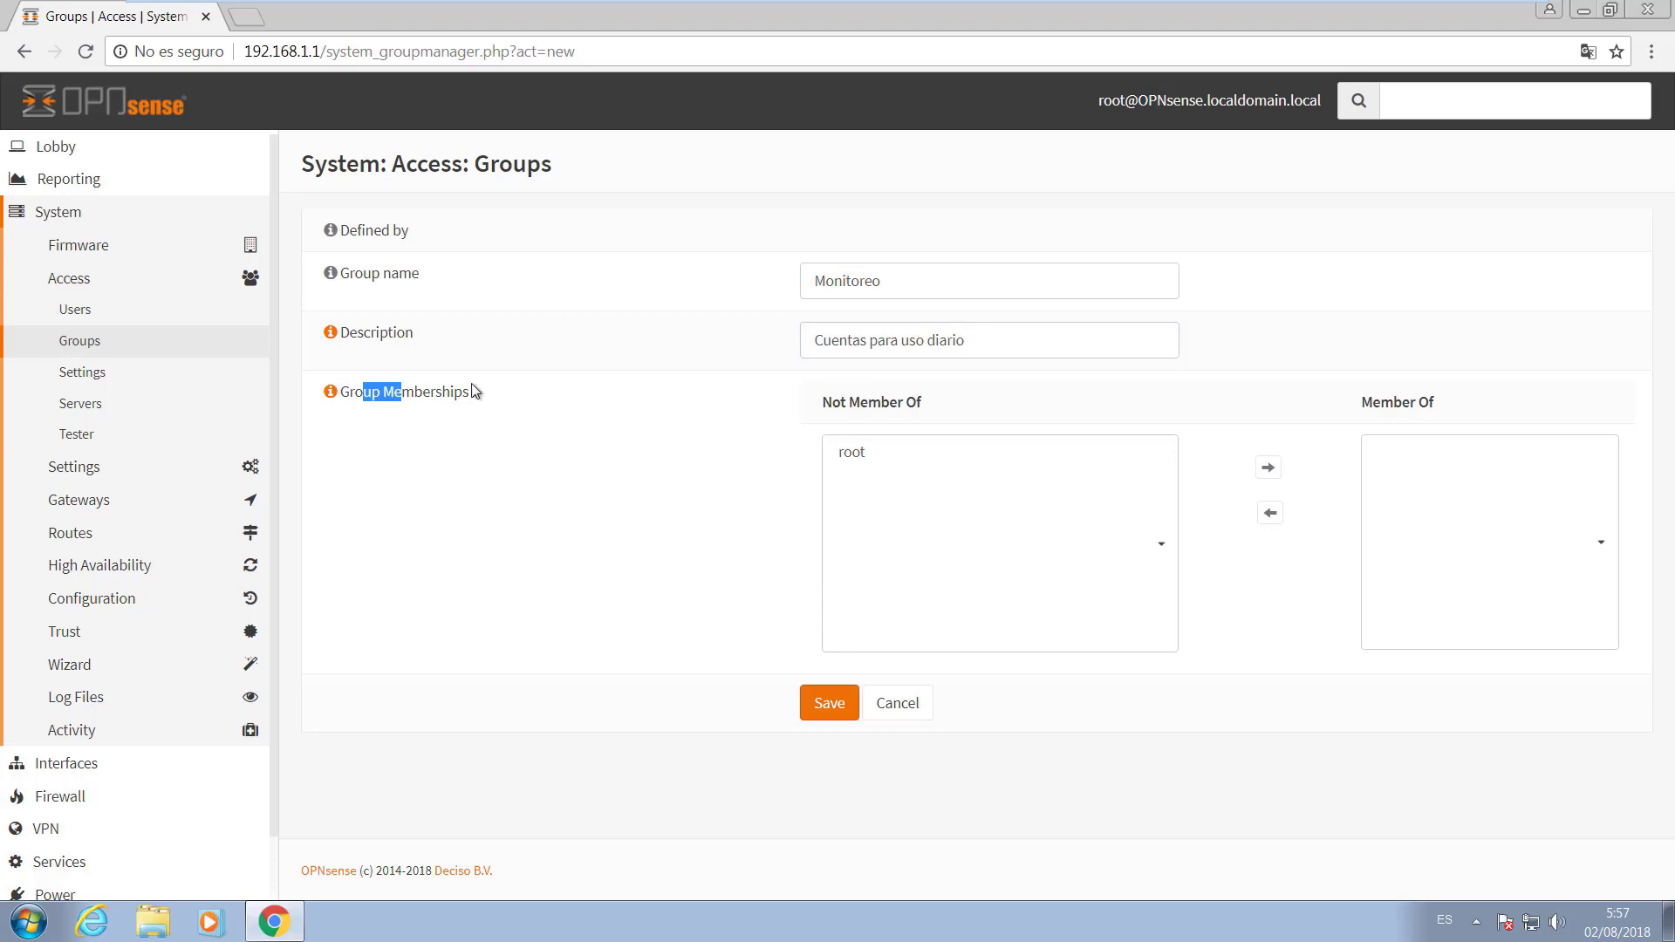
{"action": "left_click", "coordinate": [846, 454]}
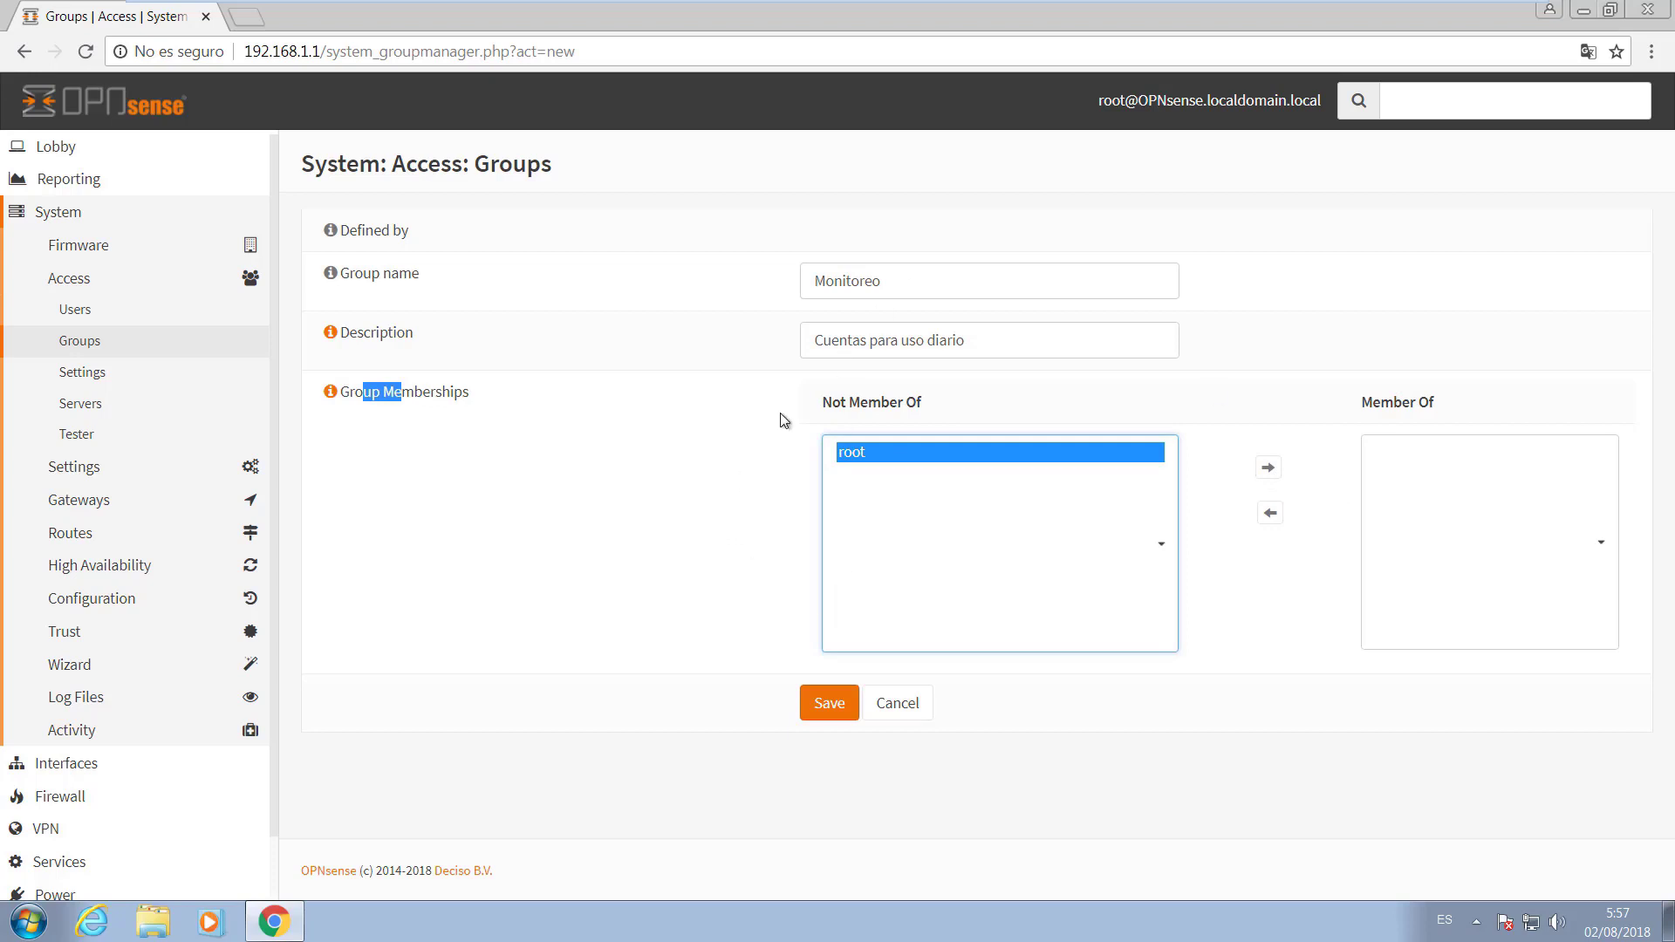
{"action": "left_click", "coordinate": [853, 701]}
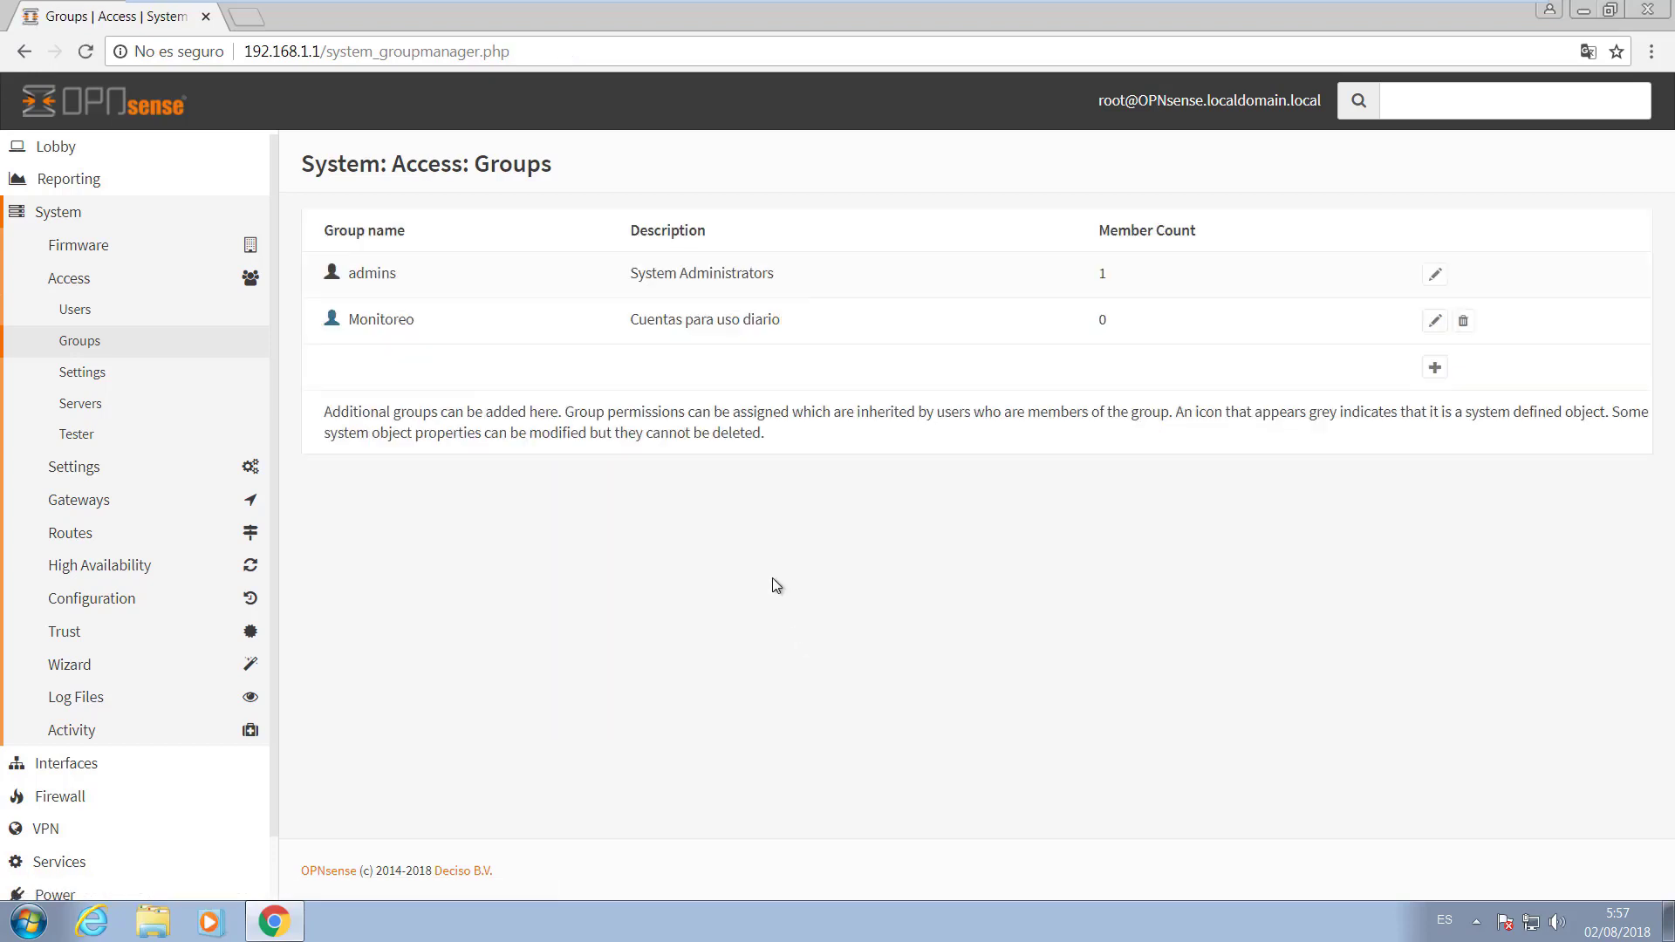
Go from the groups list to the Users page, which lists only root, and start a new user.
{"action": "double_click", "coordinate": [380, 320]}
{"action": "left_click_drag", "start_coordinate": [340, 273], "coordinate": [406, 320]}
{"action": "mouse_move", "coordinate": [332, 278]}
{"action": "left_mouse_down"}
{"action": "mouse_move", "coordinate": [411, 284]}
{"action": "mouse_move", "coordinate": [329, 291]}
{"action": "left_mouse_up"}
{"action": "left_click_drag", "start_coordinate": [332, 282], "coordinate": [372, 275]}
{"action": "left_click", "coordinate": [82, 323]}
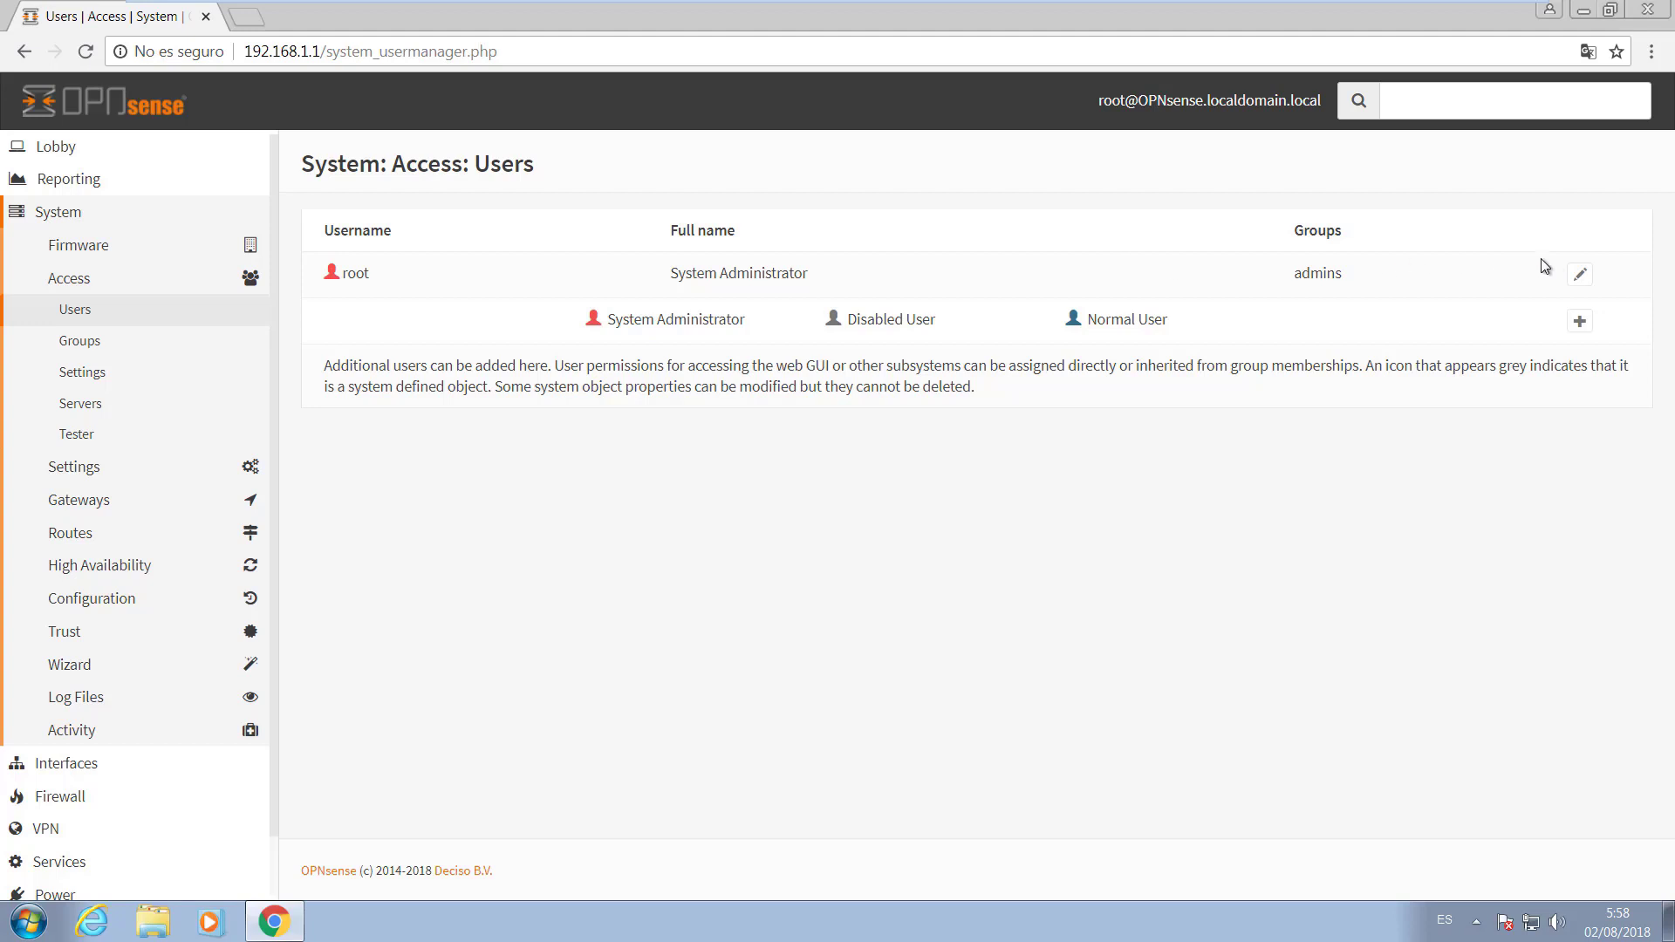
{"action": "left_click", "coordinate": [1581, 324]}
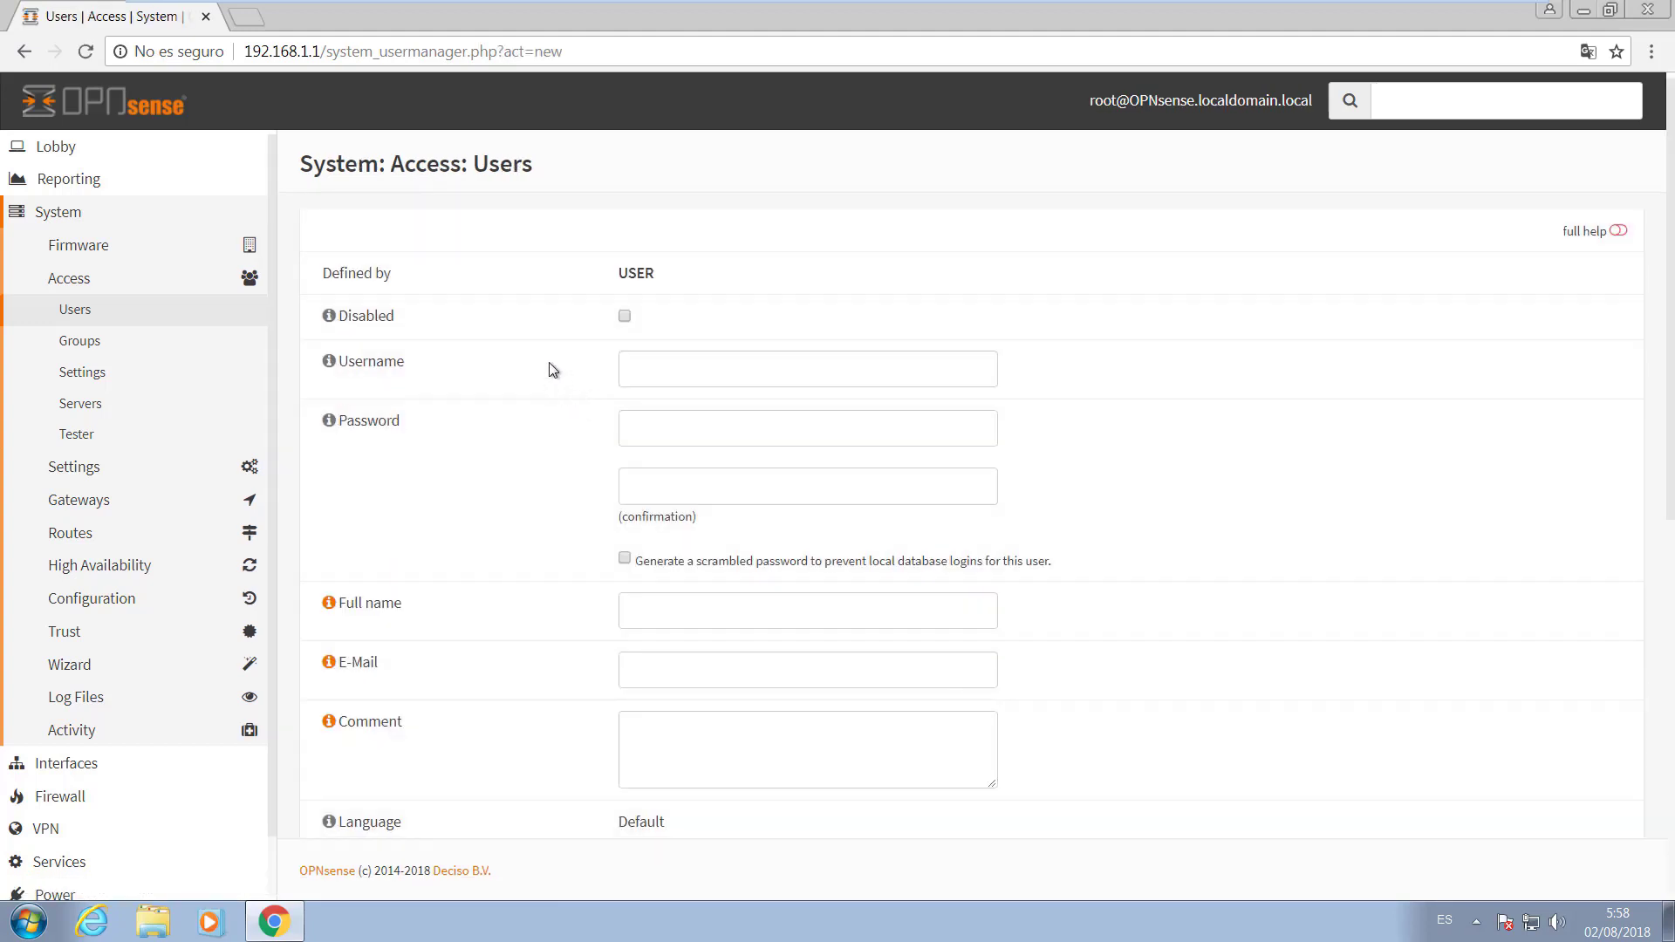
Enter the new user's username and account password, confirming the password.
{"action": "left_click", "coordinate": [683, 366]}
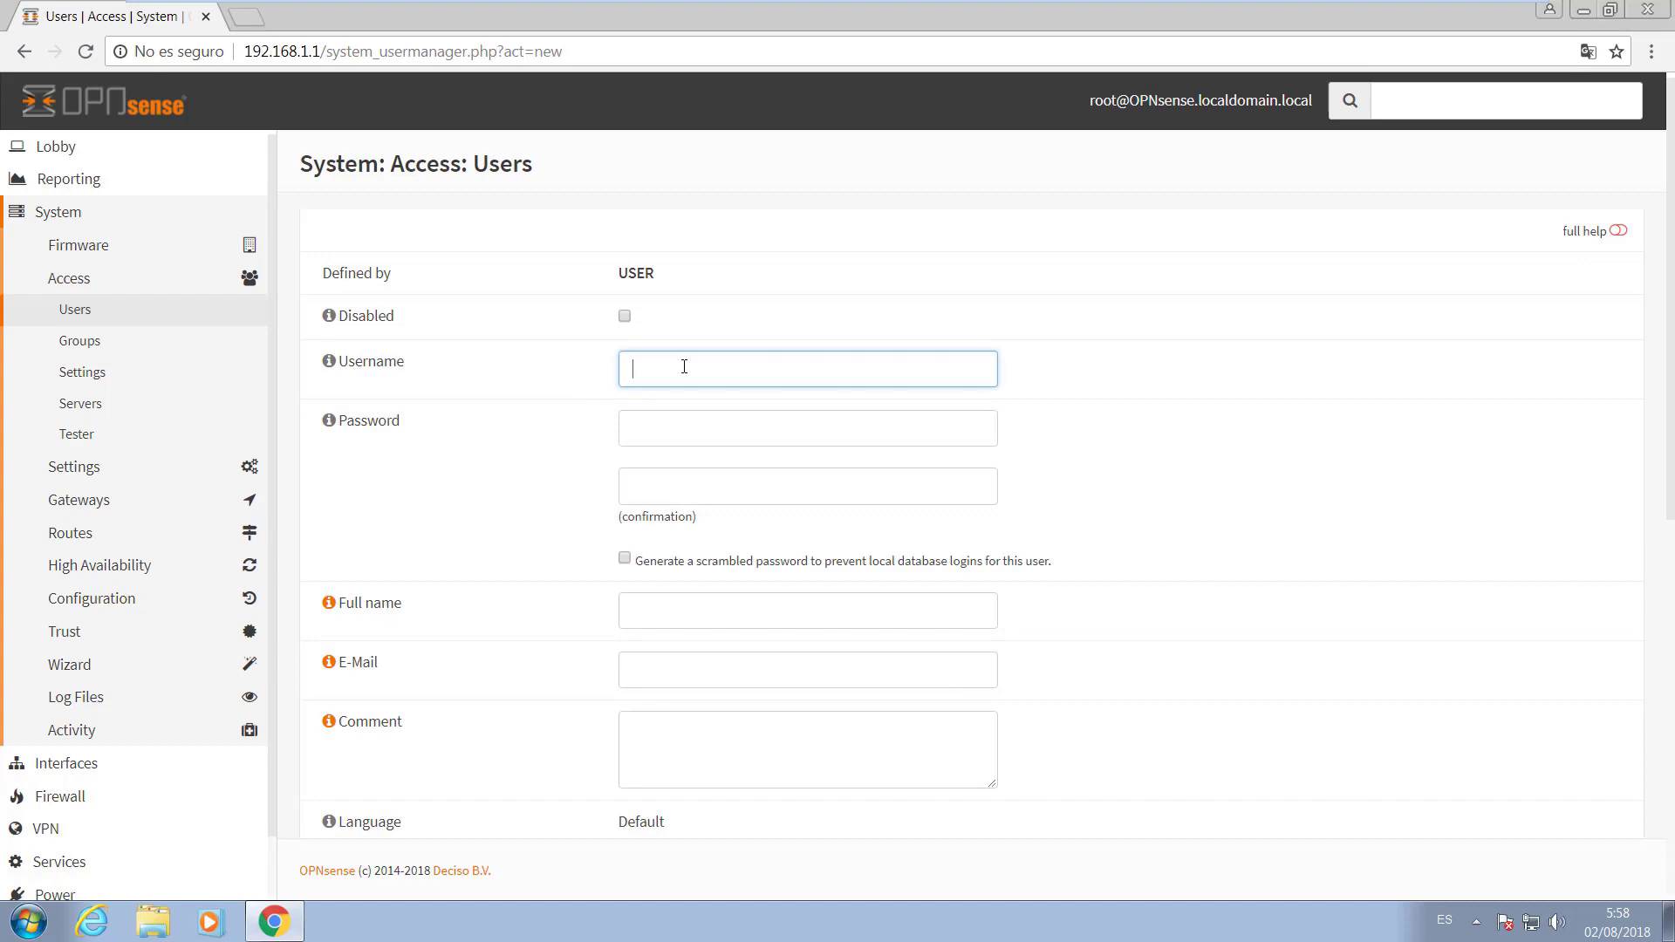
{"action": "type", "text": "juan"}
{"action": "key", "text": "Tab"}
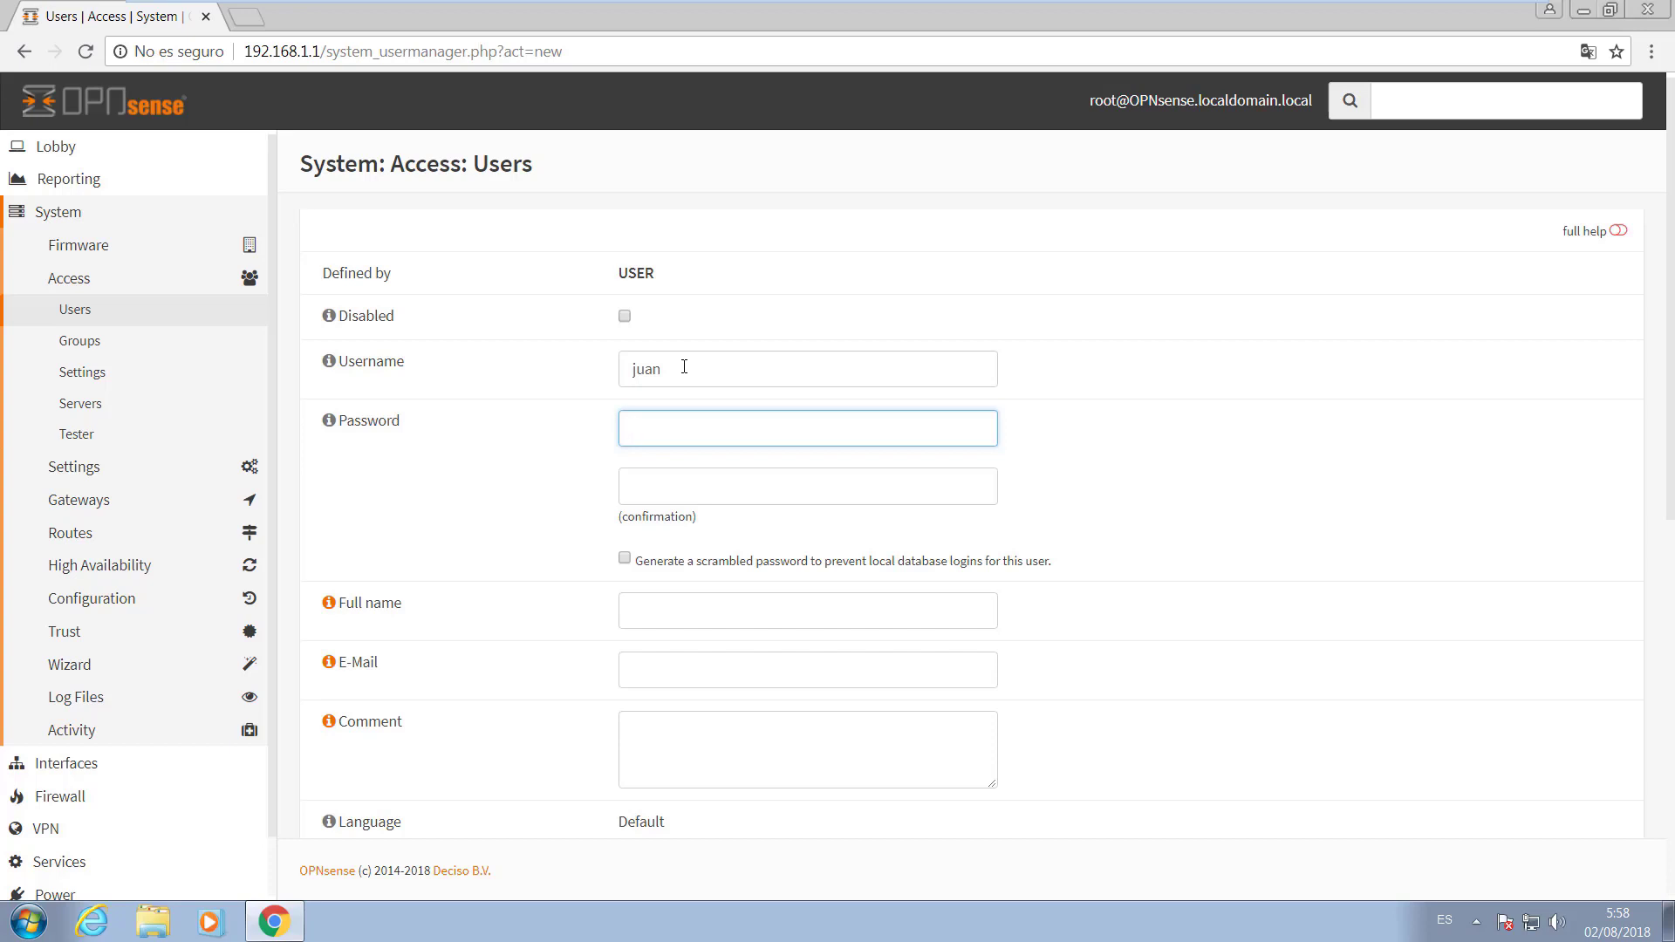
{"action": "type", "text": "•••••••••"}
{"action": "key", "text": "Tab"}
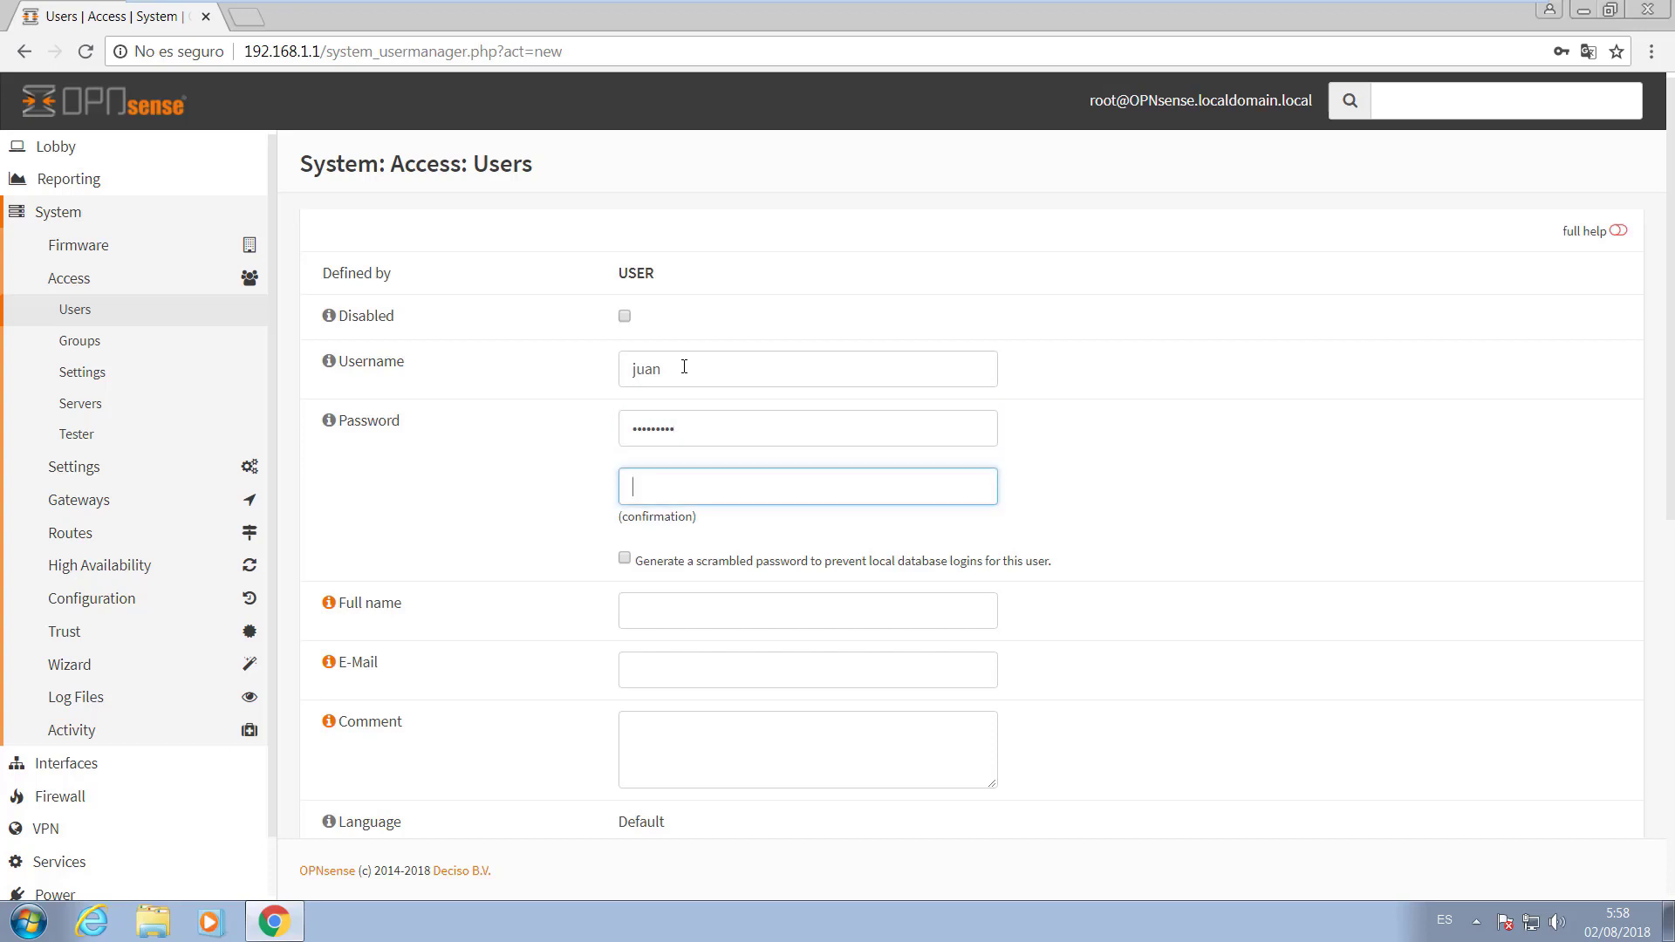
{"action": "type", "text": "•••"}
{"action": "type", "text": "•••"}
Fill in the user's full name, e-mail address and the comment 'Analista del Servidor'.
{"action": "left_click", "coordinate": [663, 610]}
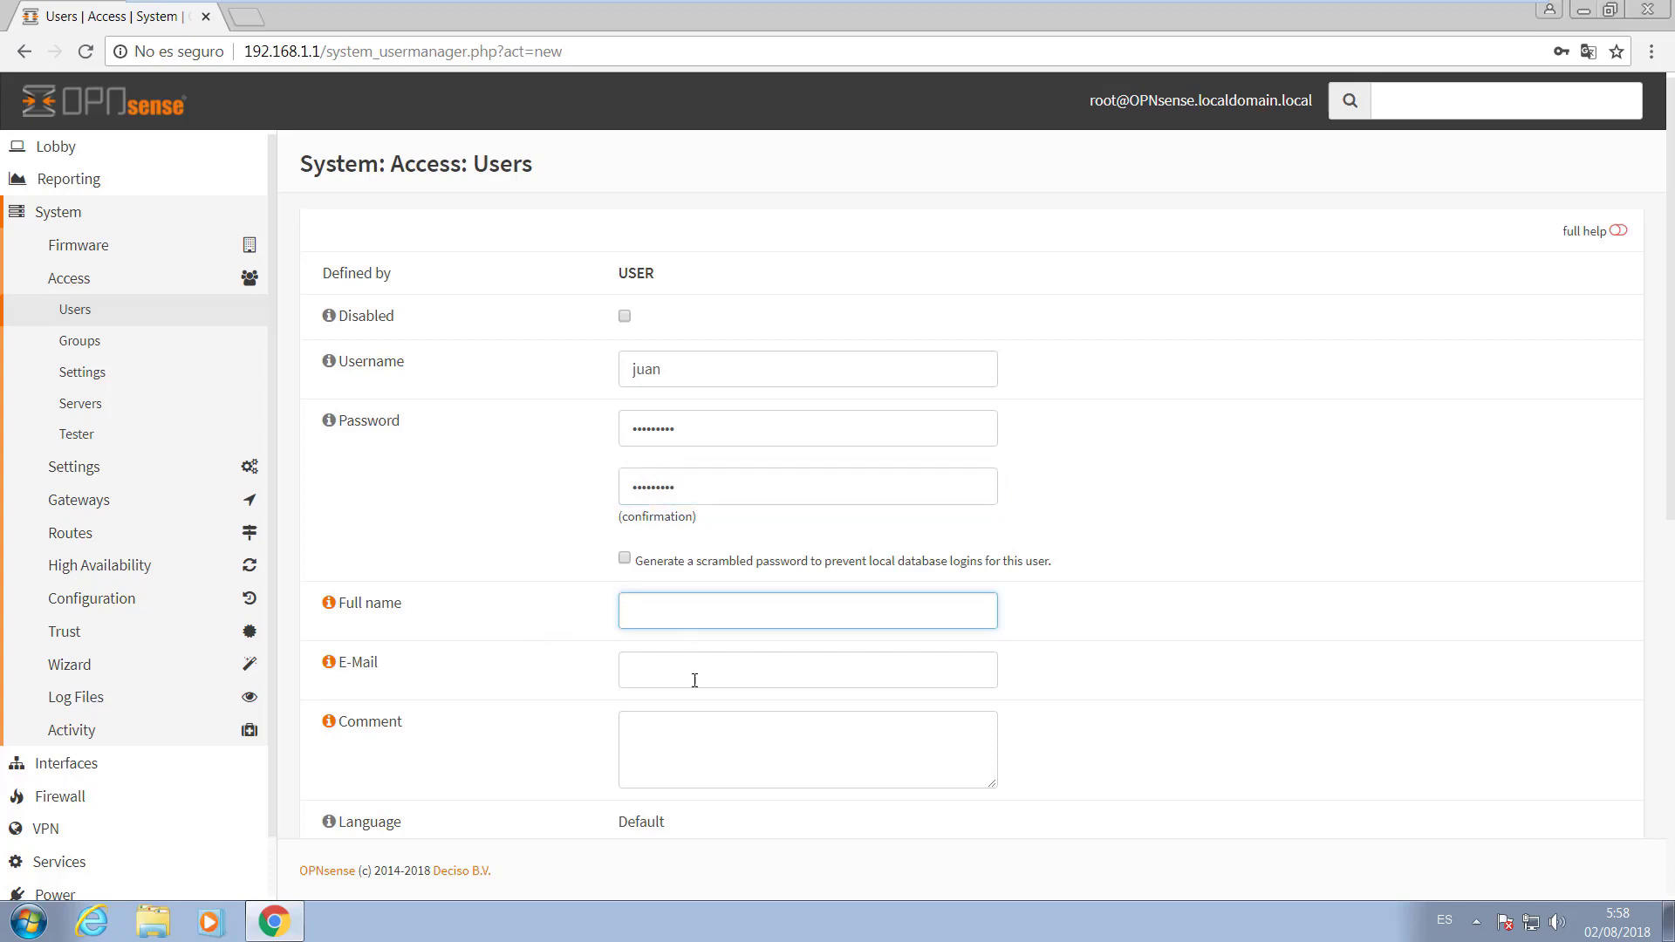
{"action": "left_click", "coordinate": [659, 740]}
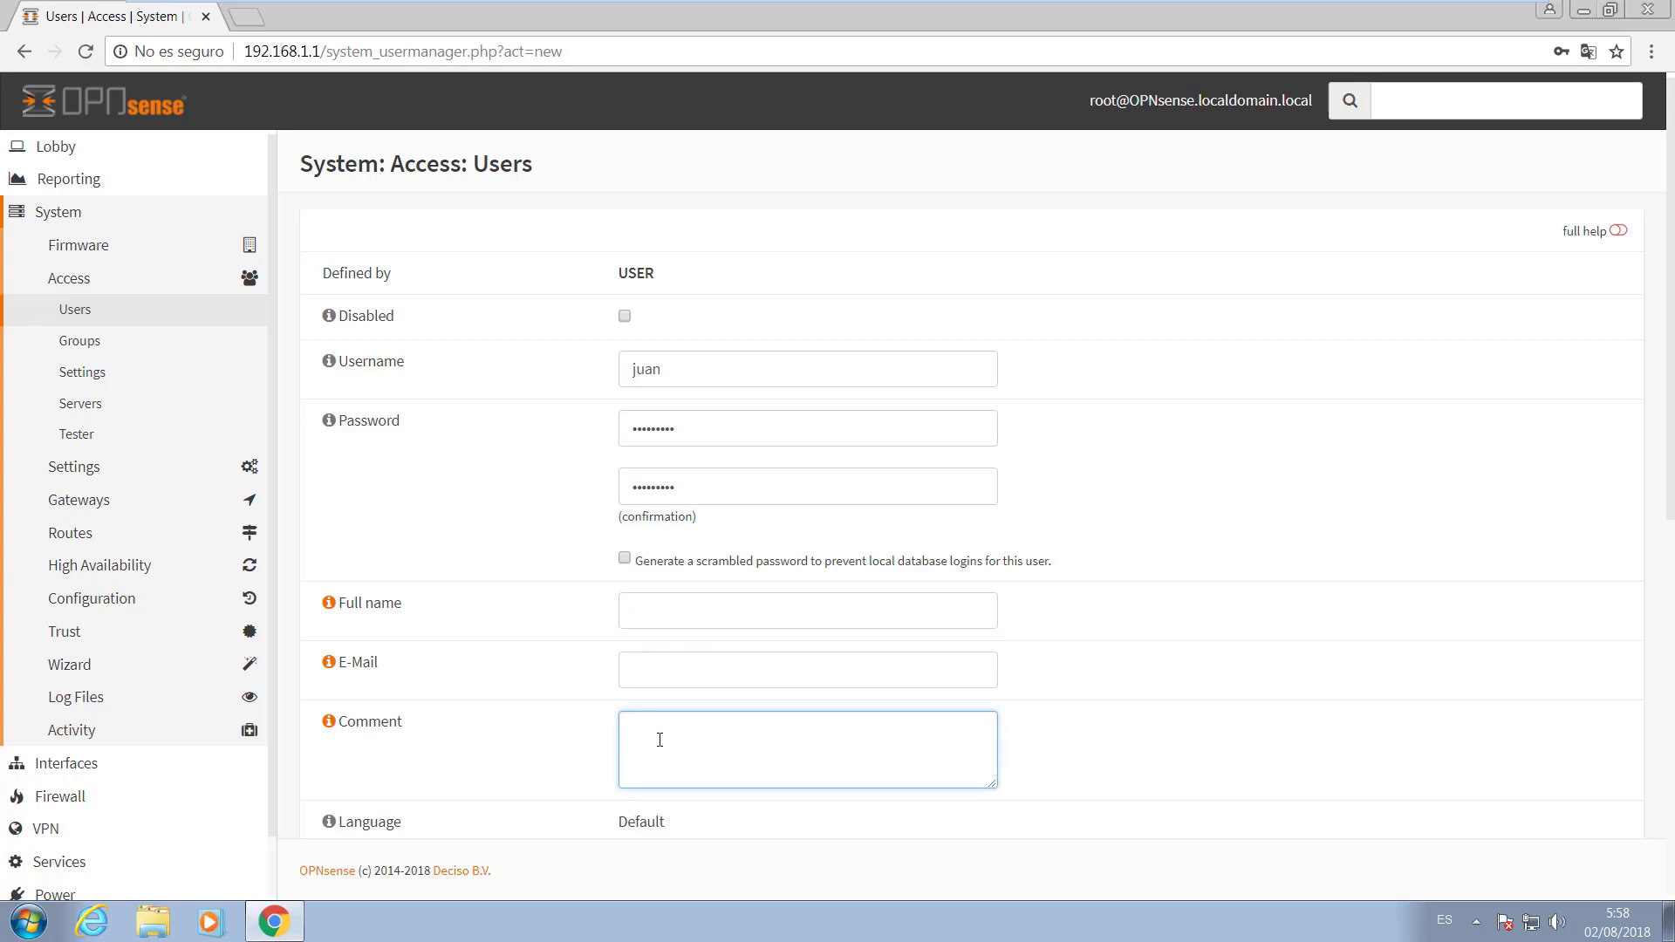
{"action": "left_click", "coordinate": [641, 612]}
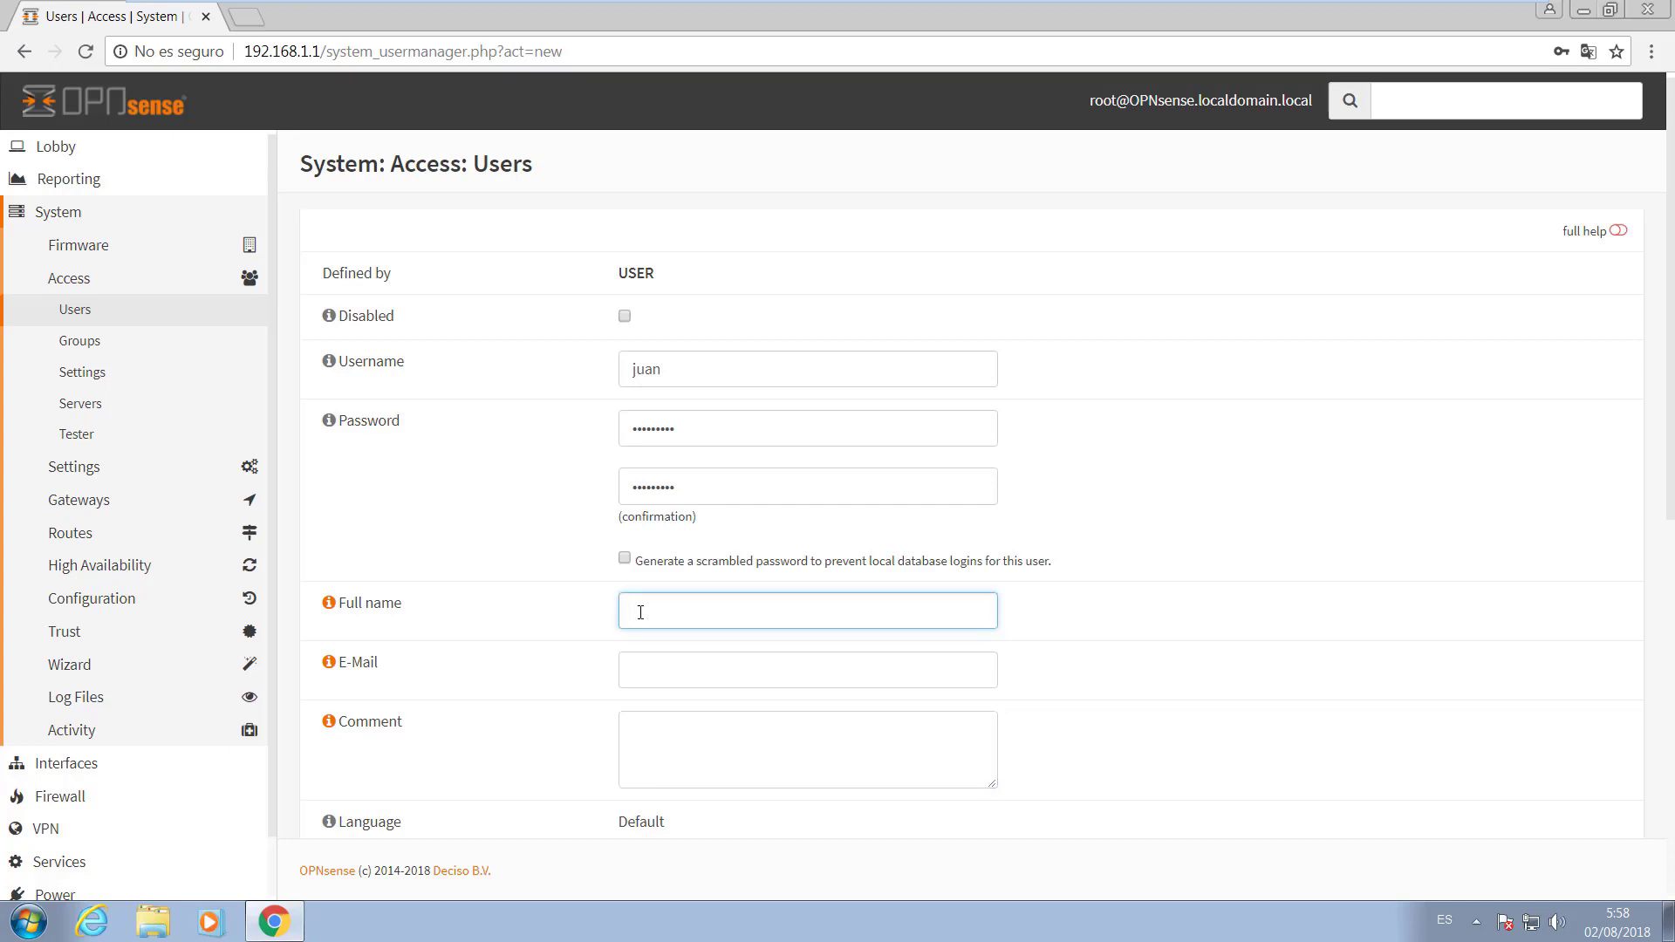
{"action": "key", "text": "Tab"}
{"action": "key", "text": "Tab"}
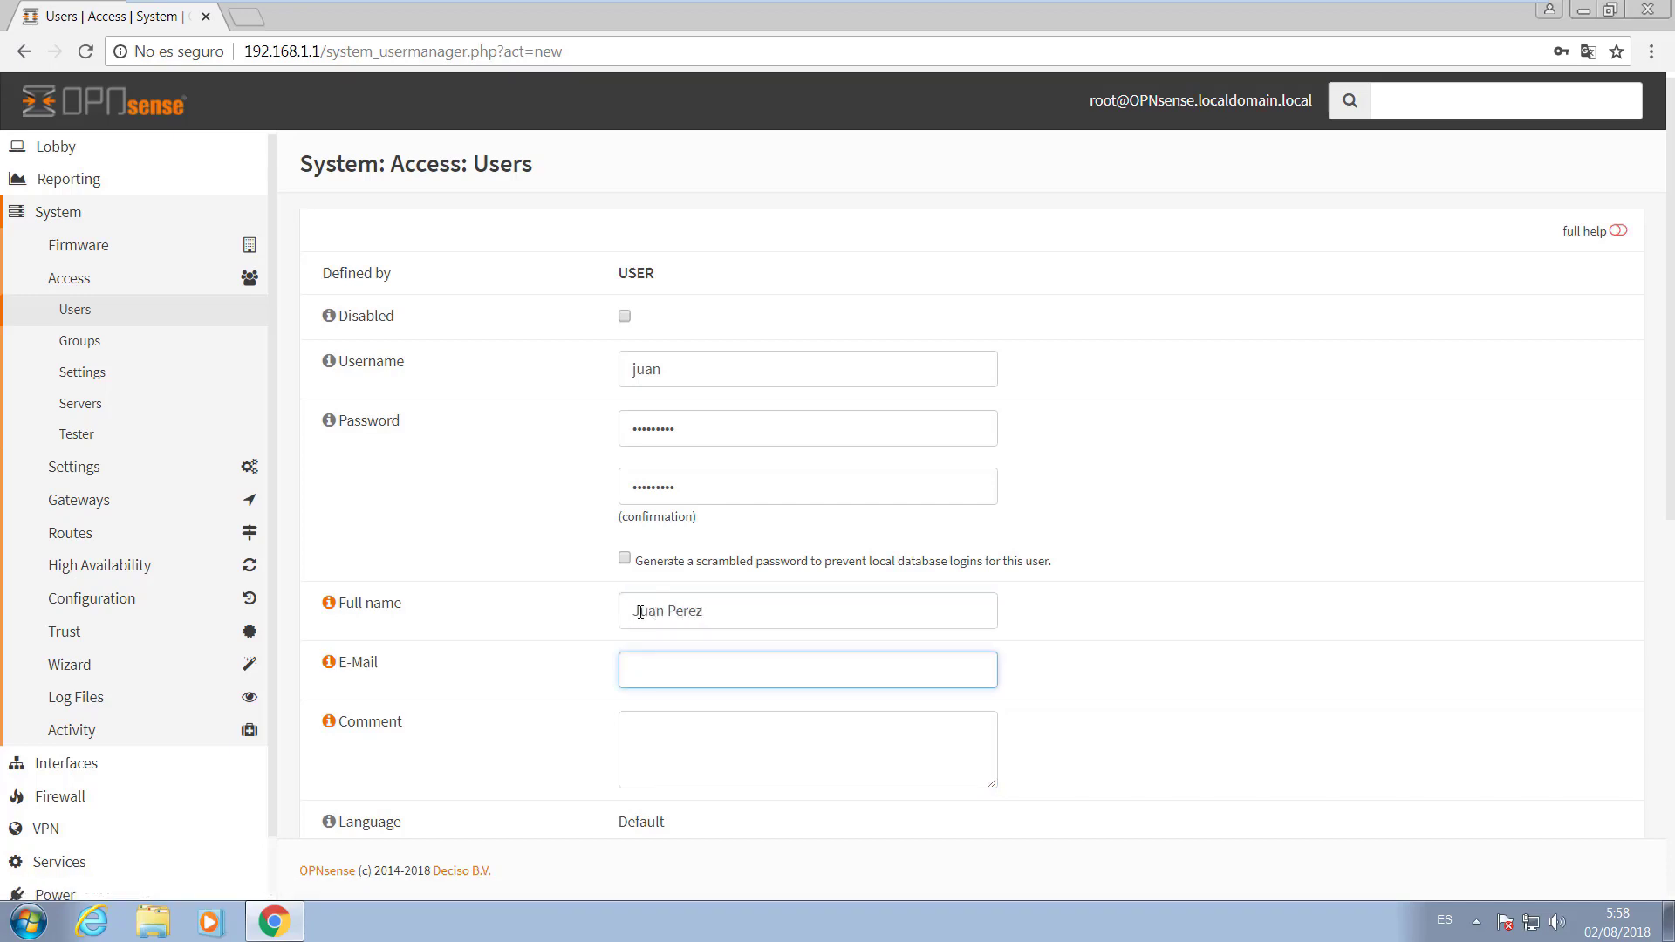
{"action": "left_click", "coordinate": [705, 724]}
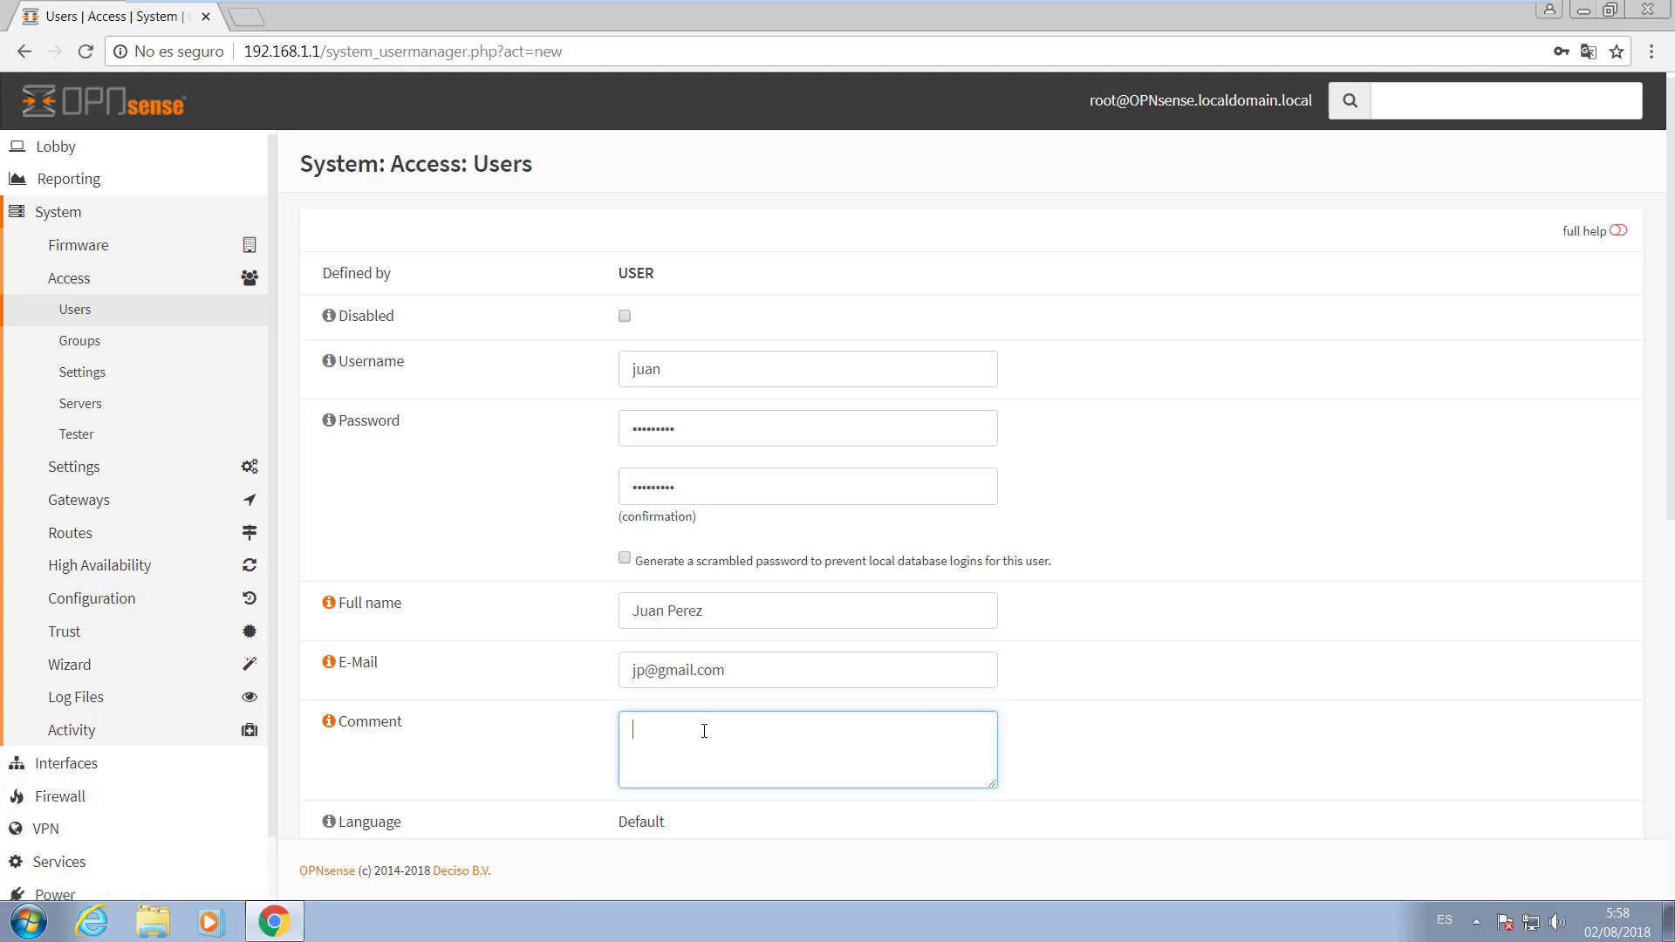
{"action": "type", "text": "Analista del Servidor"}
Open the Expiration date picker and close it, leaving the expiration date empty.
{"action": "scroll", "coordinate": [689, 602], "scroll_direction": "down", "scroll_amount": 3}
{"action": "scroll", "coordinate": [636, 514], "scroll_direction": "down", "scroll_amount": 1}
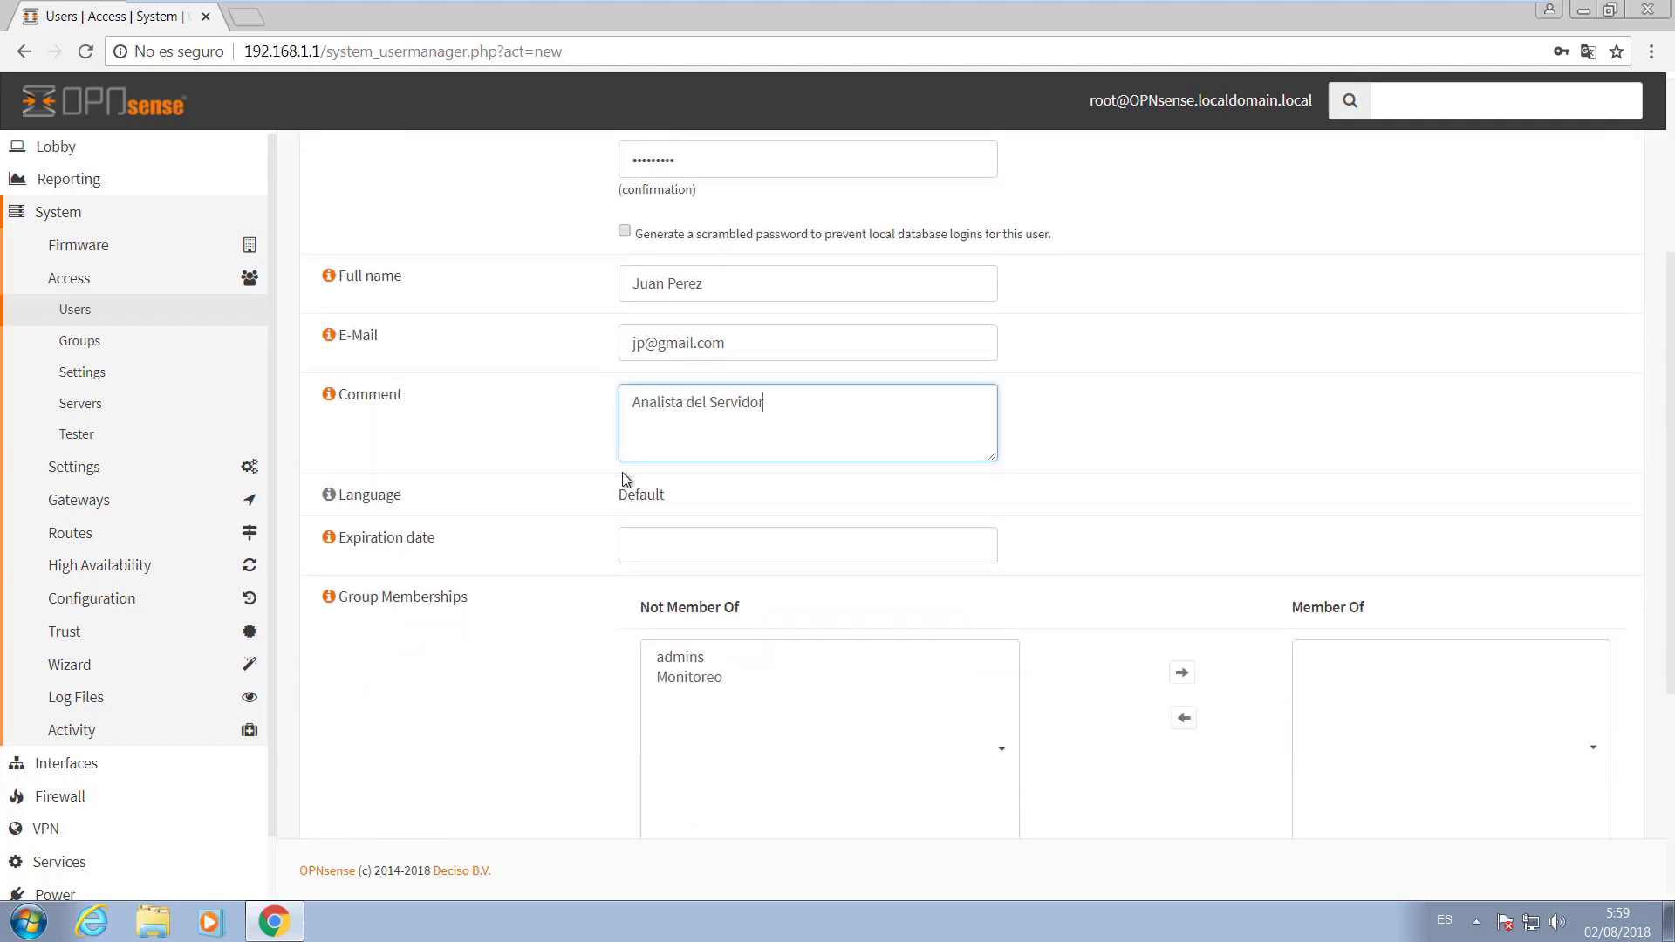
{"action": "scroll", "coordinate": [722, 422], "scroll_direction": "down", "scroll_amount": 2}
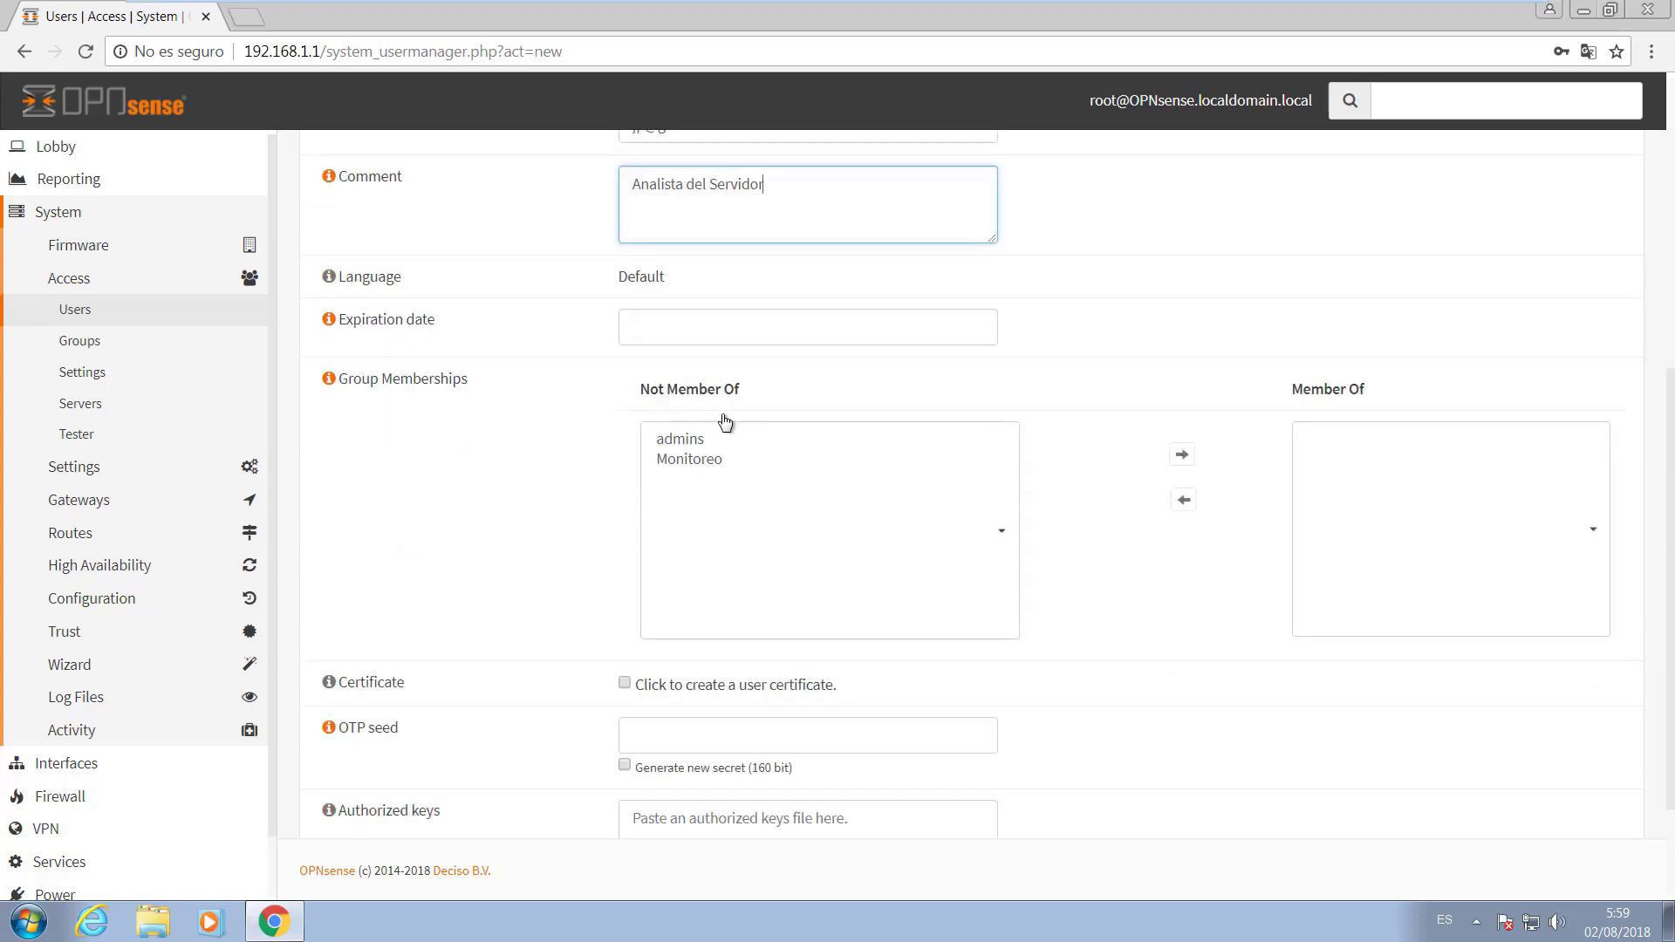
{"action": "left_click", "coordinate": [716, 328]}
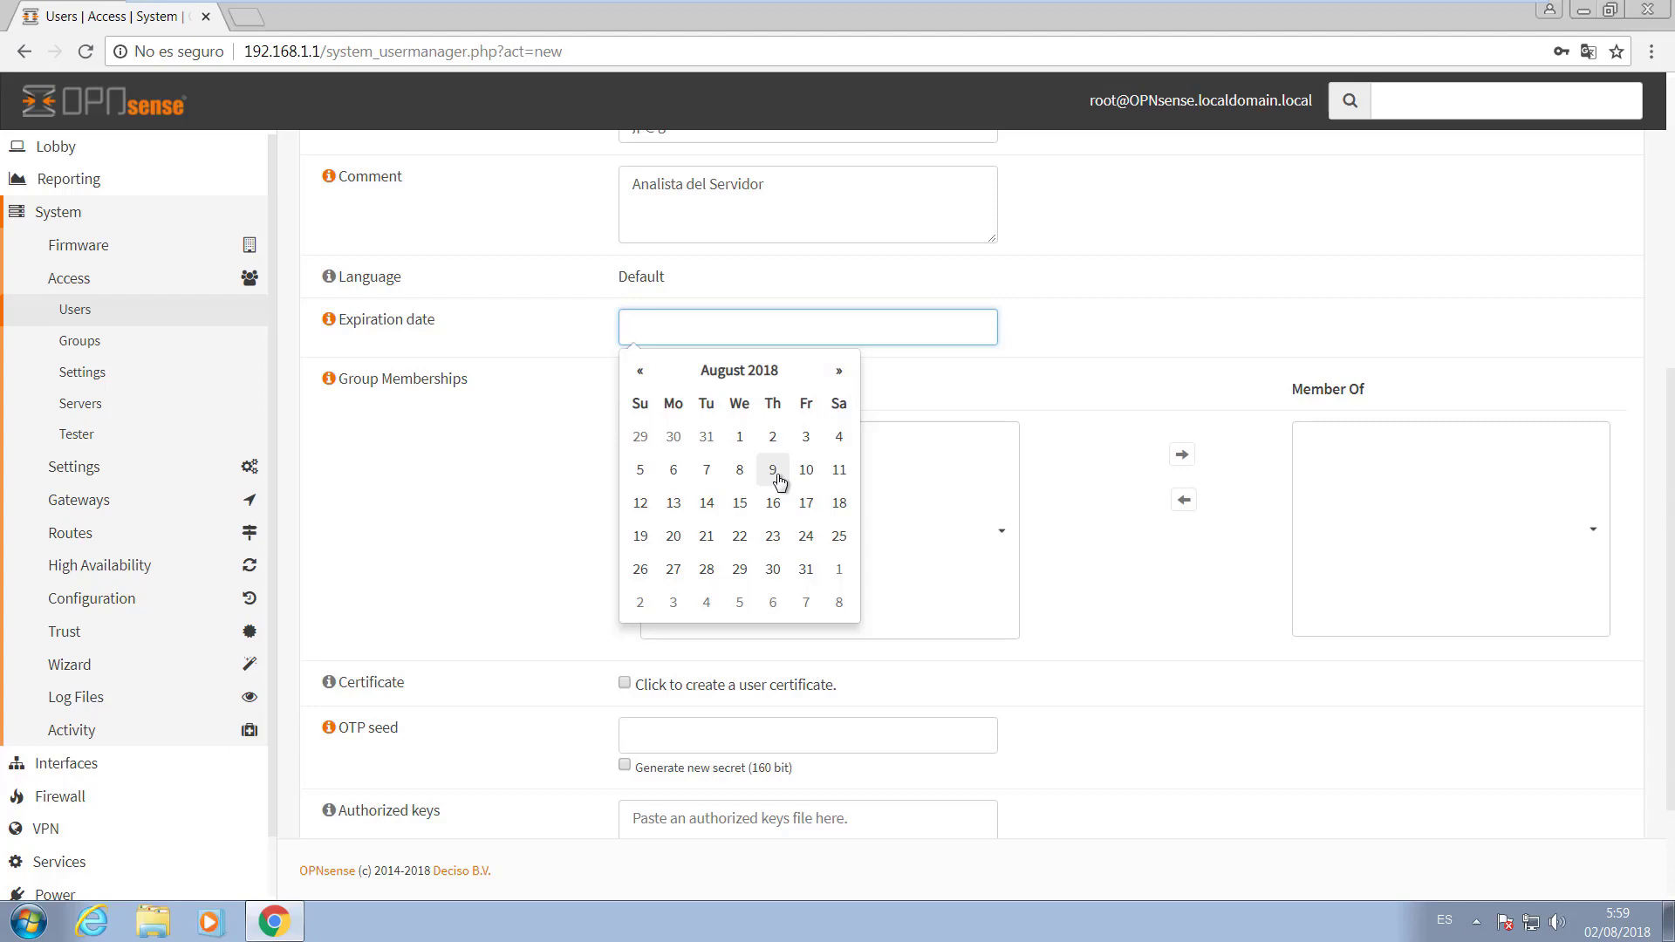
{"action": "left_click", "coordinate": [1066, 366]}
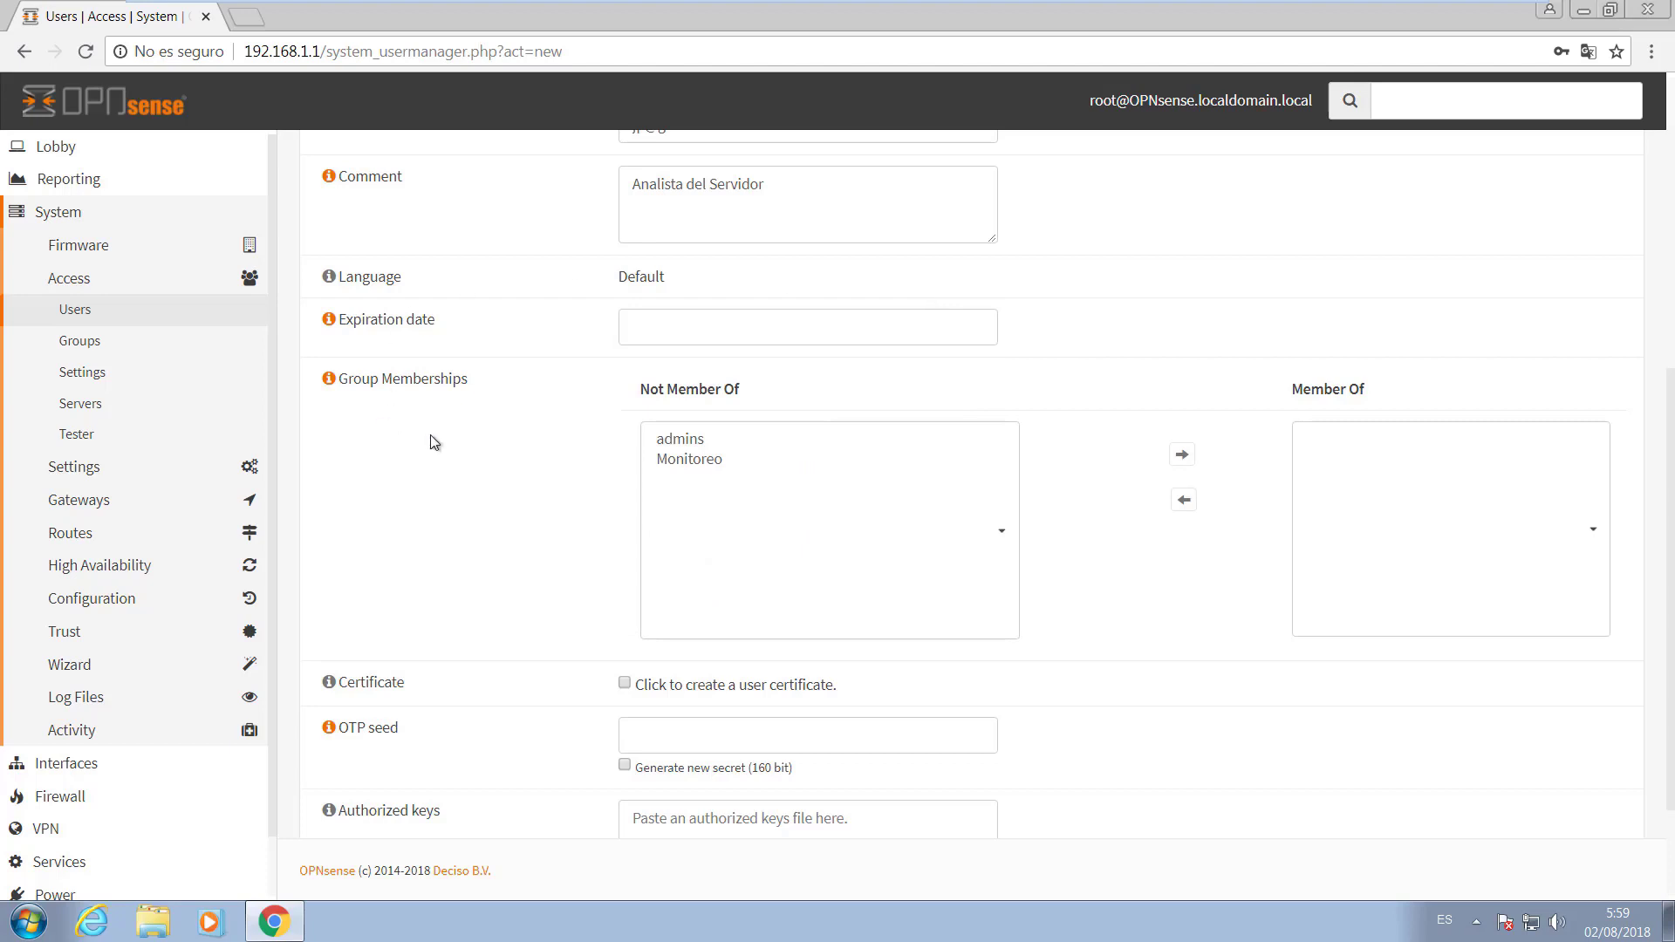
{"action": "left_click_drag", "start_coordinate": [467, 384], "coordinate": [428, 380]}
Move Monitoreo from Not Member Of to Member Of and save the new user.
{"action": "left_click", "coordinate": [693, 460]}
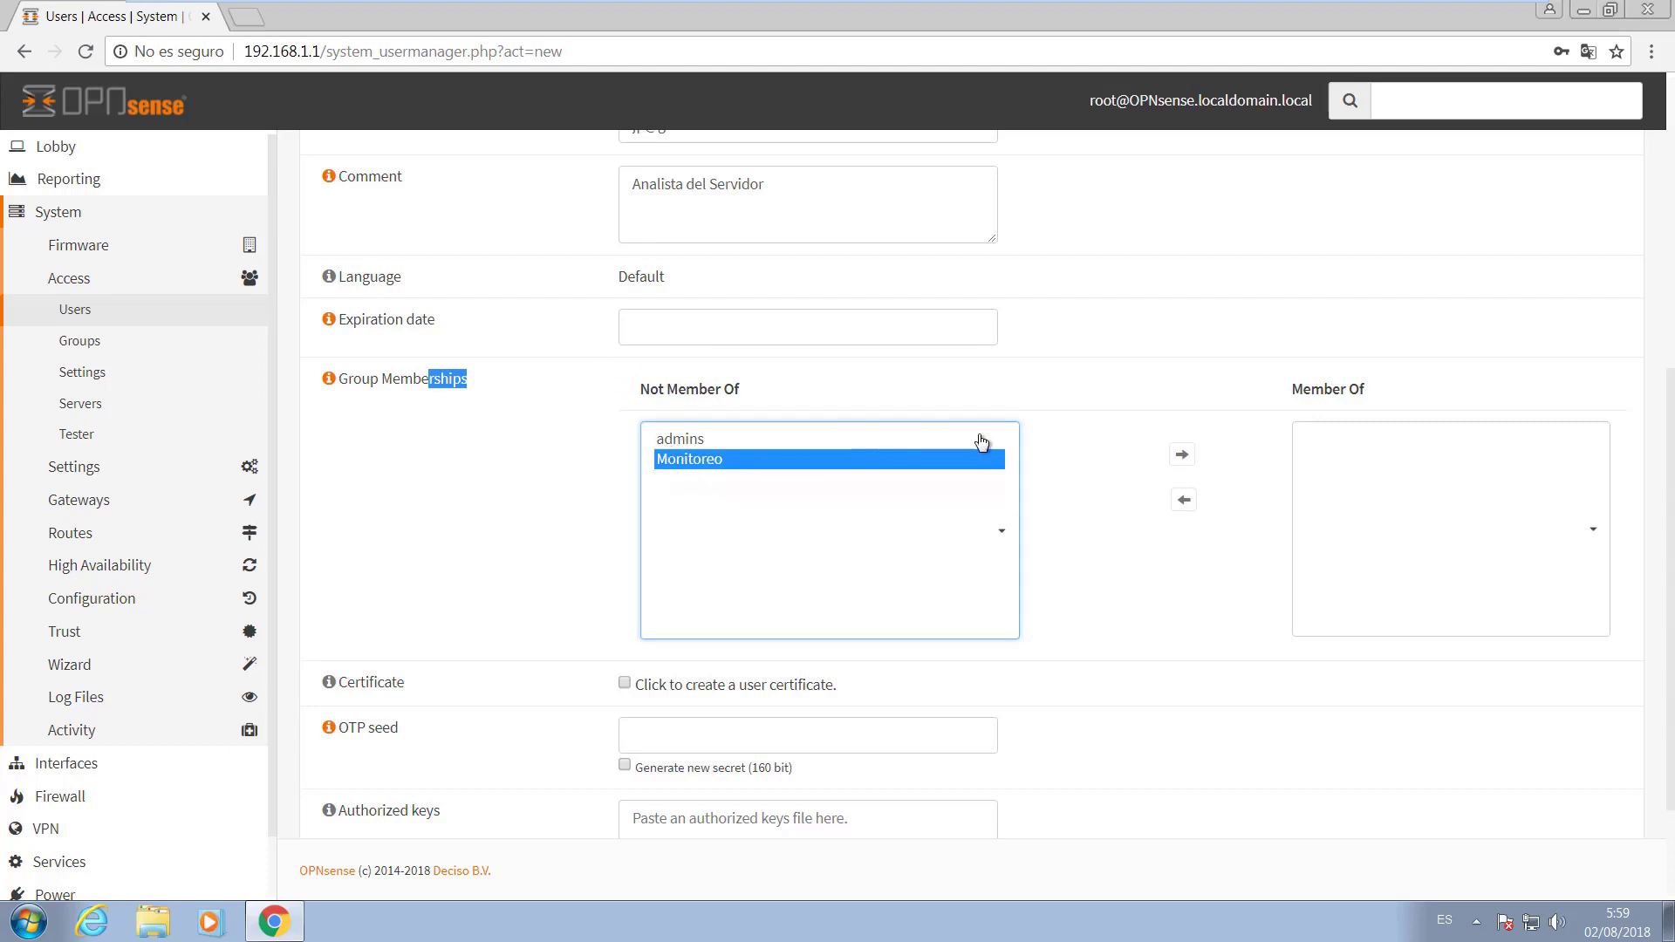
{"action": "left_click", "coordinate": [1181, 455]}
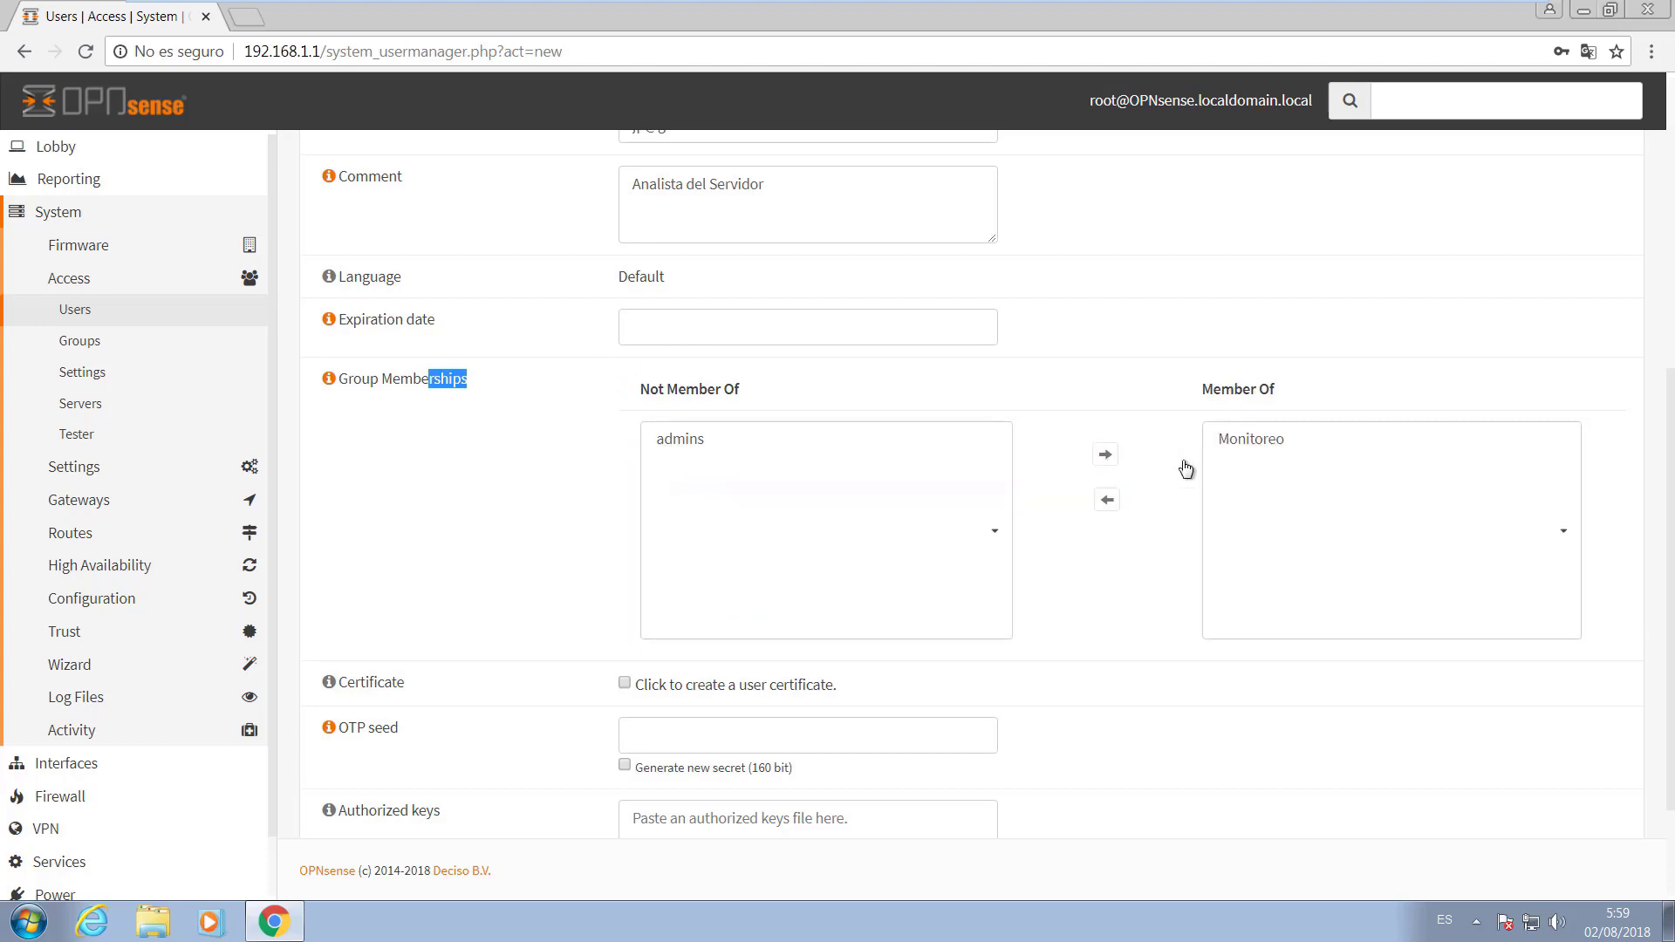
{"action": "scroll", "coordinate": [1001, 524], "scroll_direction": "down", "scroll_amount": 2}
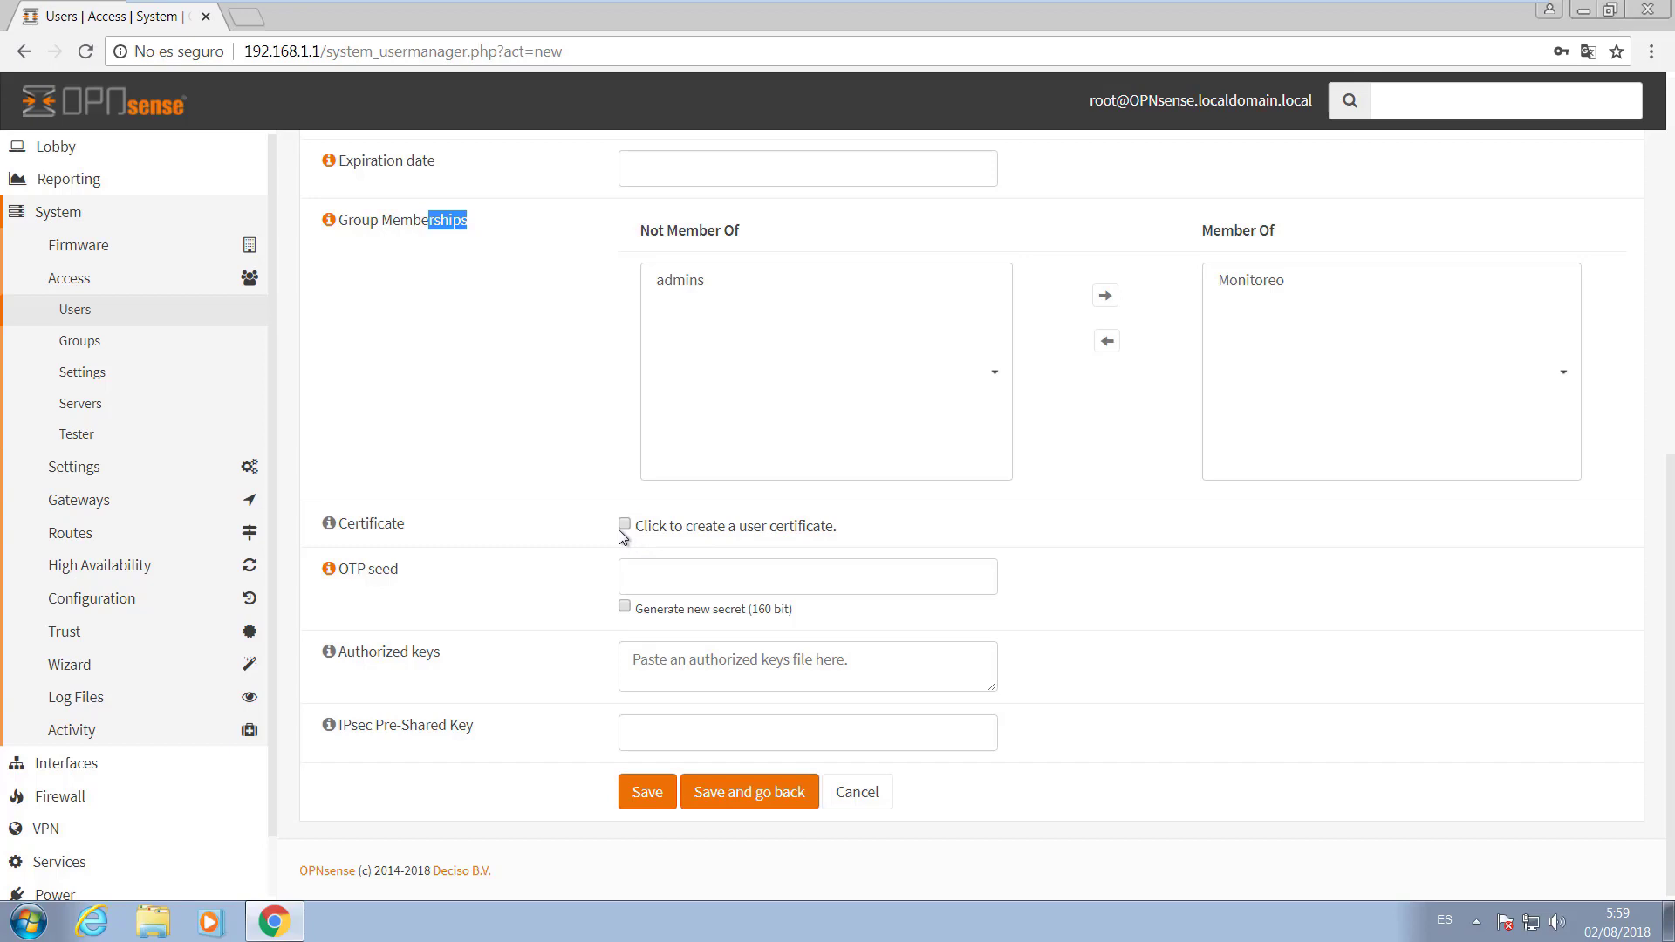
{"action": "left_click", "coordinate": [647, 570]}
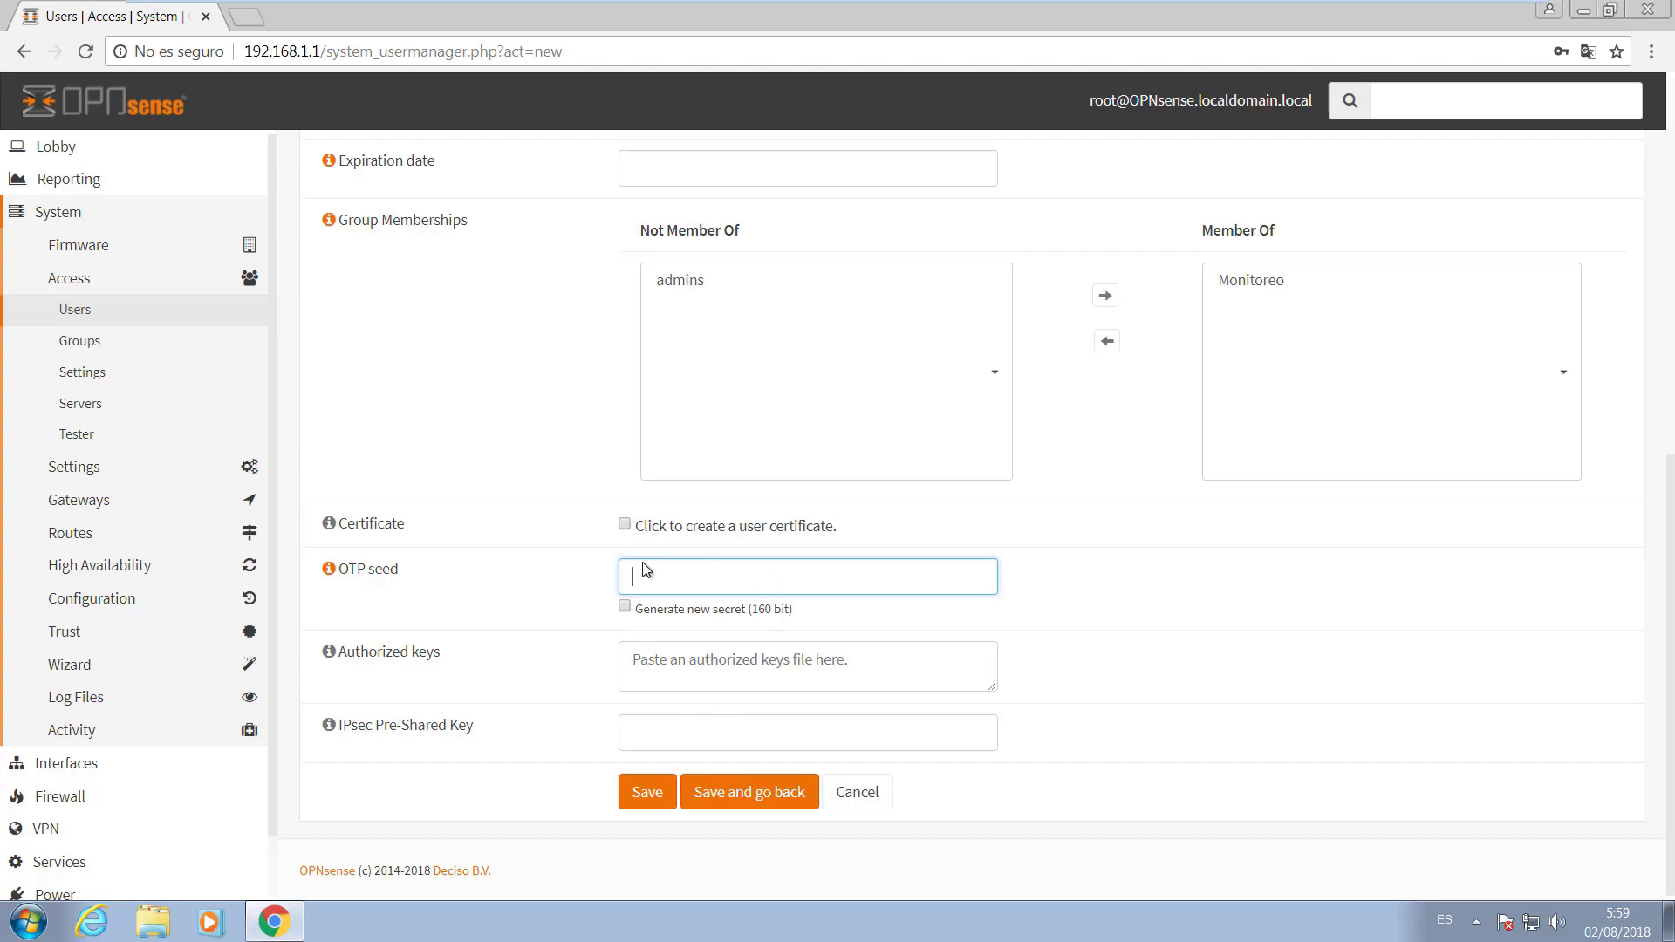
{"action": "scroll", "coordinate": [665, 661], "scroll_direction": "up", "scroll_amount": 3}
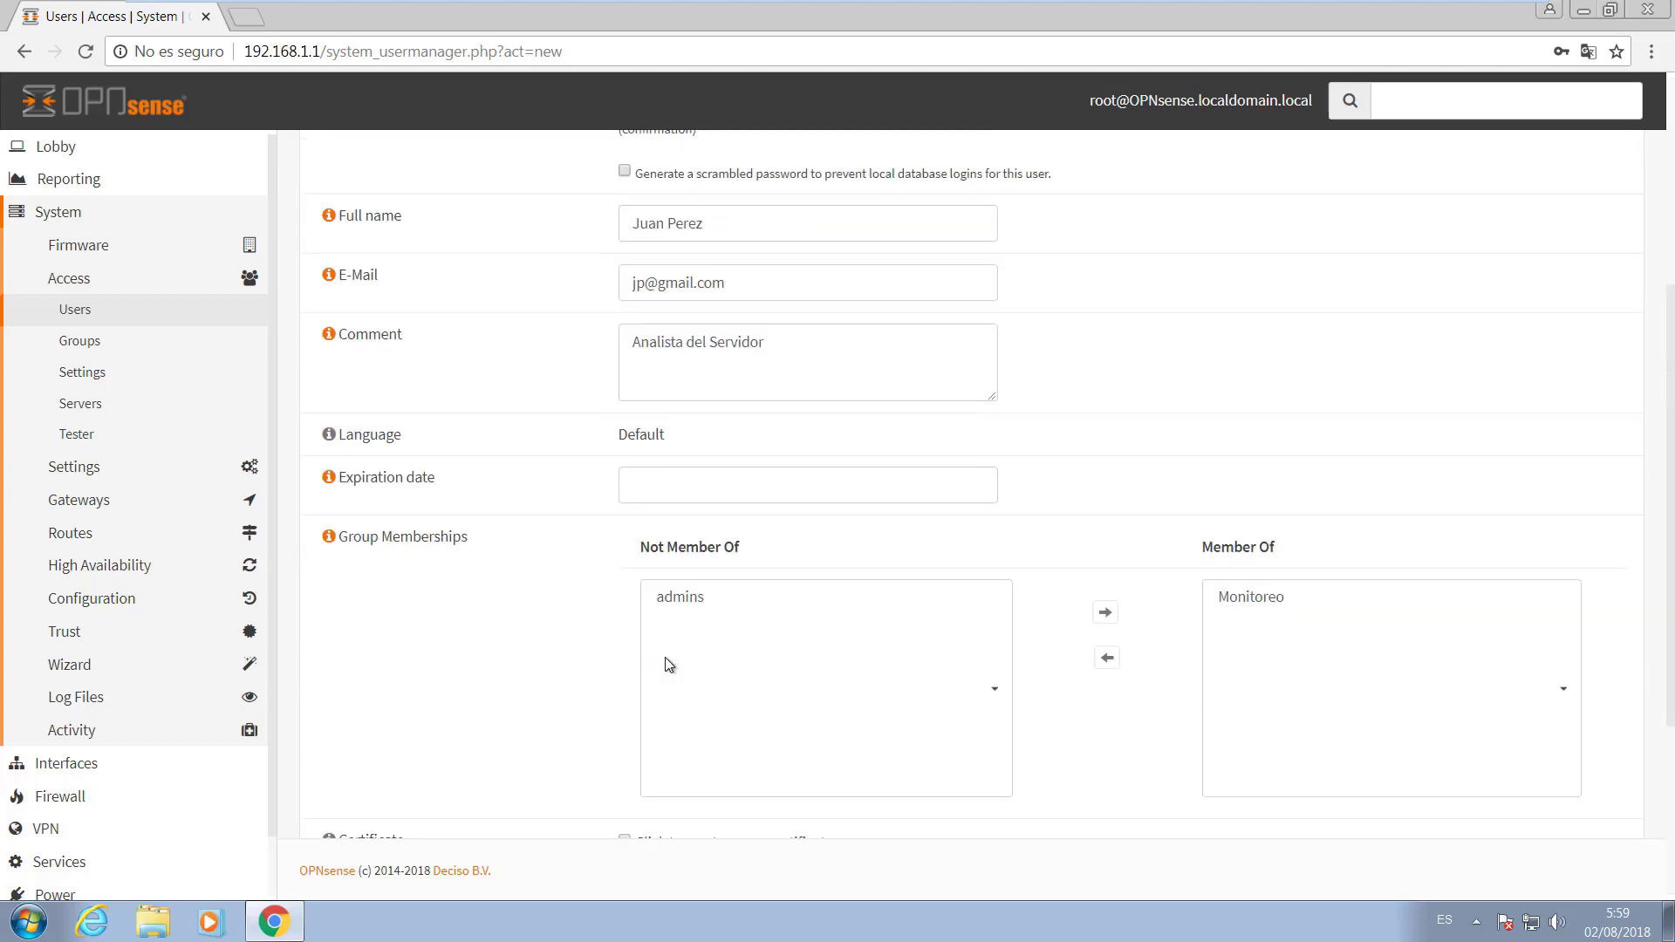
{"action": "scroll", "coordinate": [664, 662], "scroll_direction": "down", "scroll_amount": 3}
{"action": "left_click", "coordinate": [745, 794]}
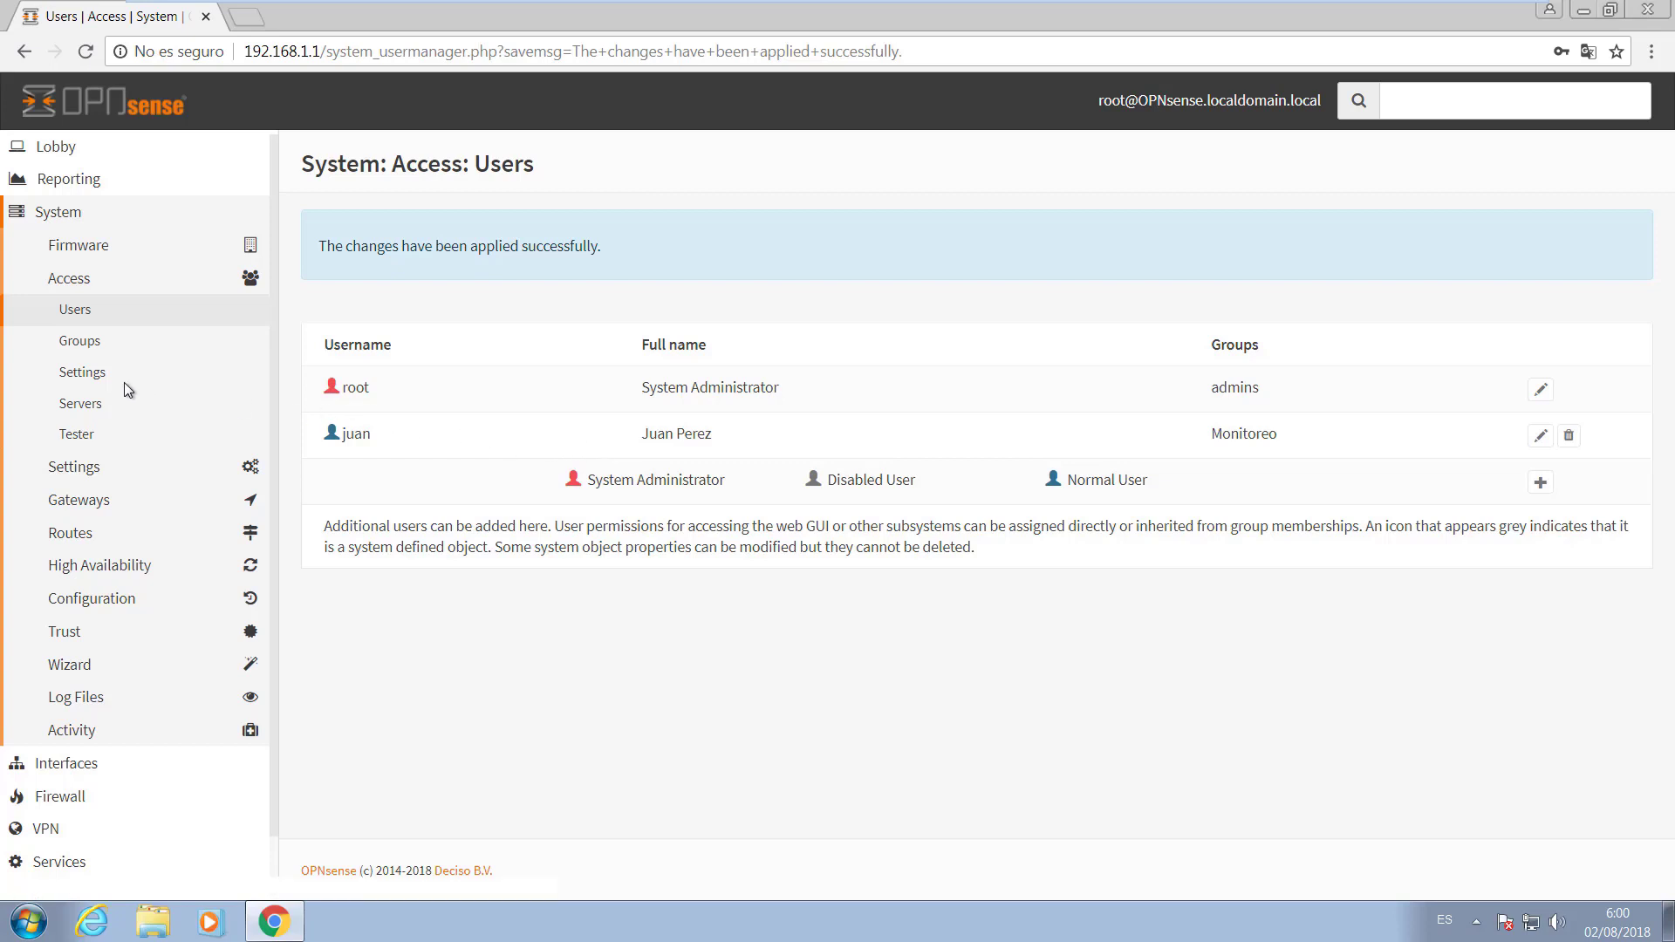
Open the System > Access > Settings page.
{"action": "left_click", "coordinate": [90, 374]}
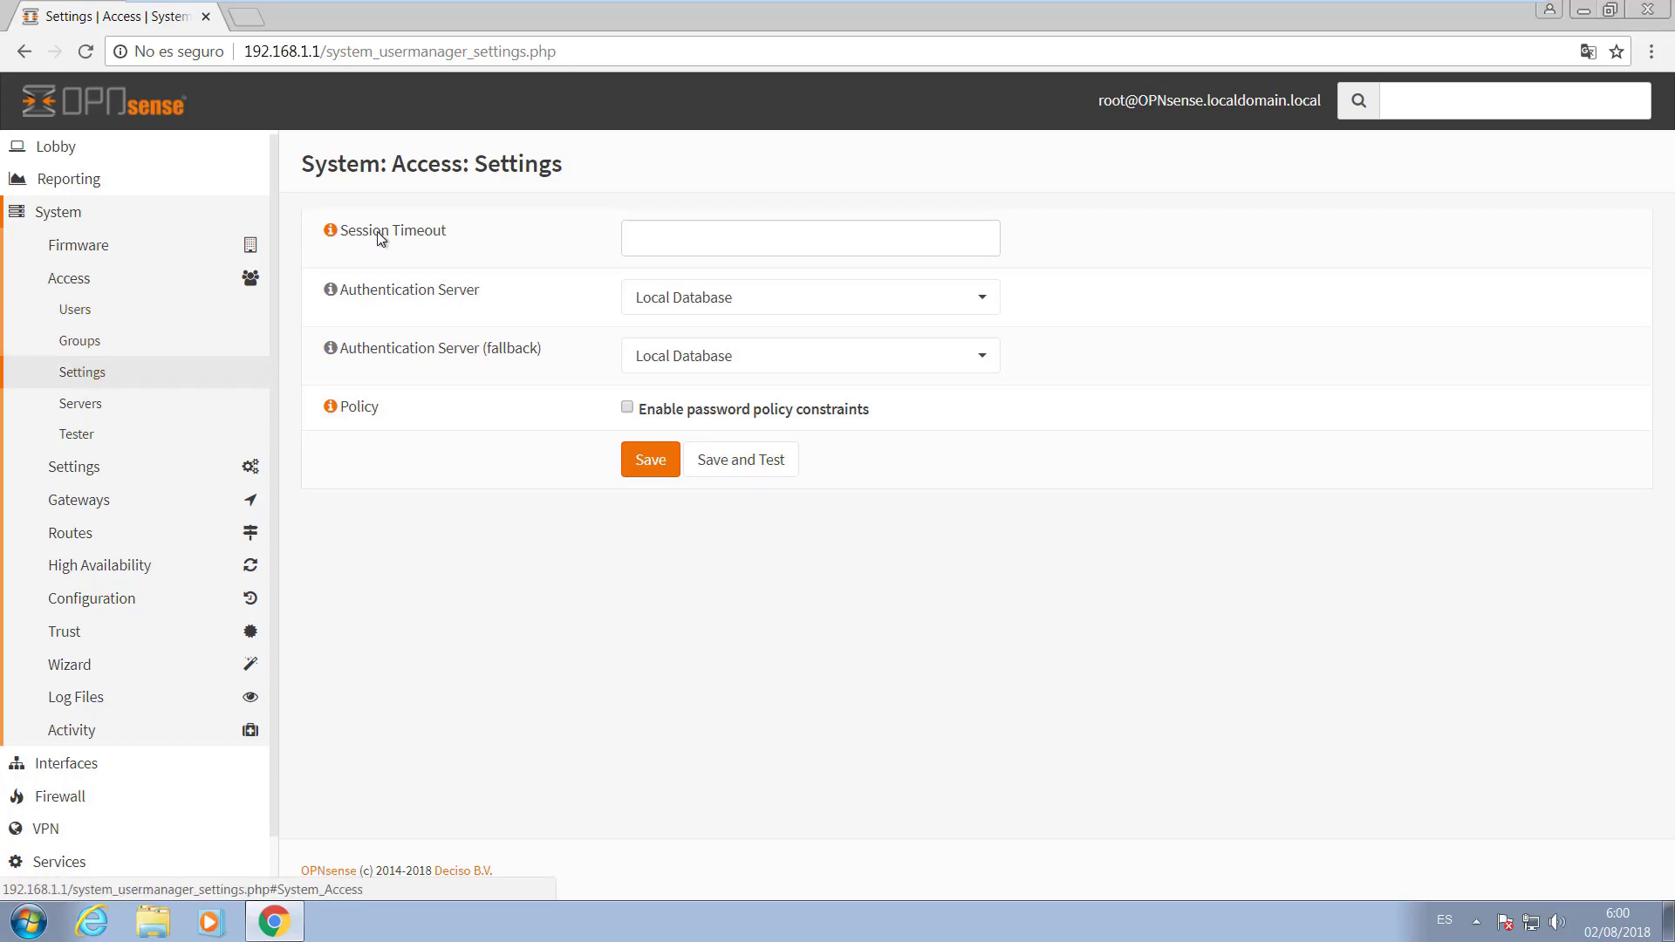
Enter a session timeout of 5 and tick Enable password policy constraints.
{"action": "left_click", "coordinate": [656, 242]}
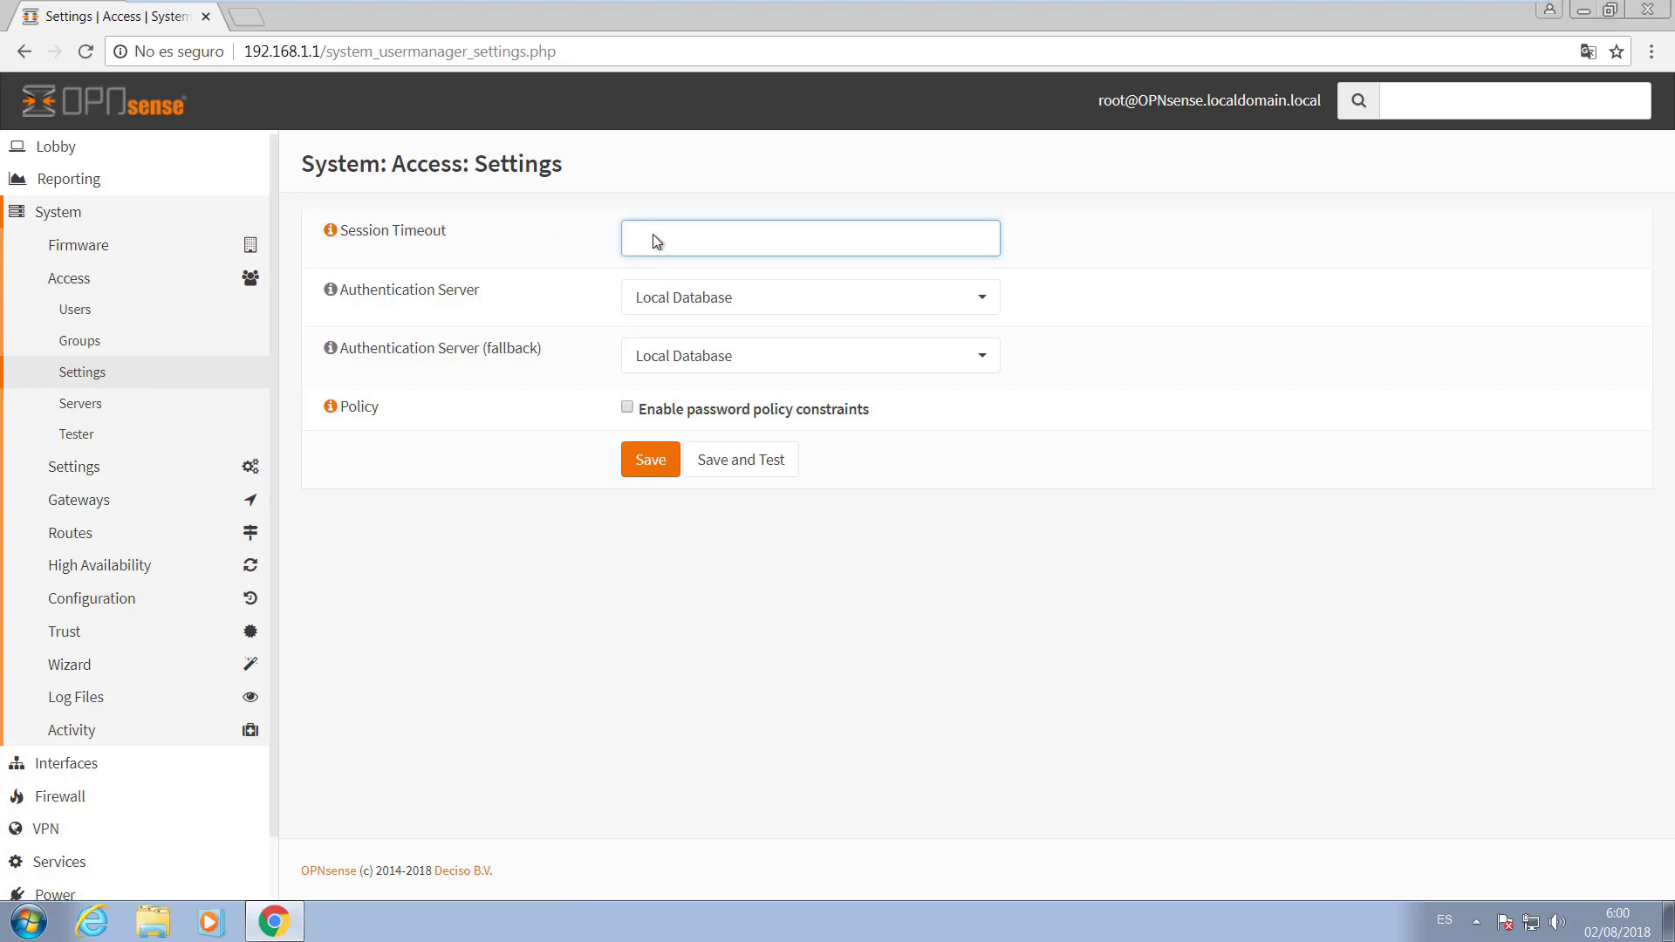
{"action": "type", "text": "5"}
{"action": "left_click", "coordinate": [627, 409]}
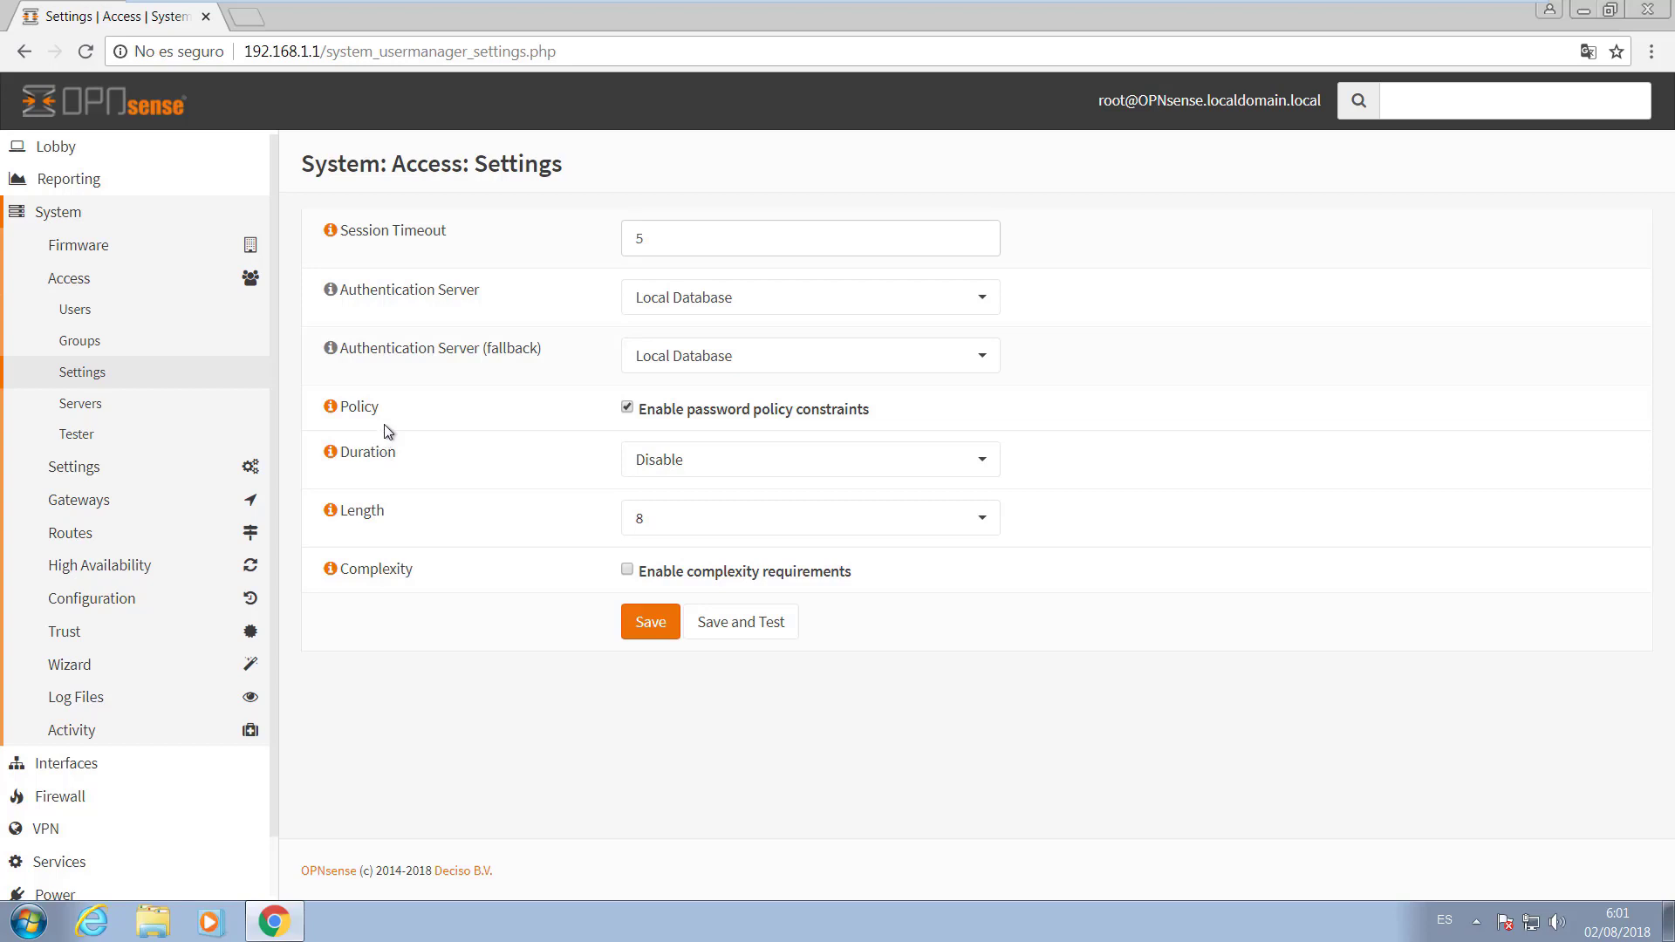
Set password duration to 30 days, minimum length 10, enable complexity requirements, and save.
{"action": "left_click", "coordinate": [684, 456]}
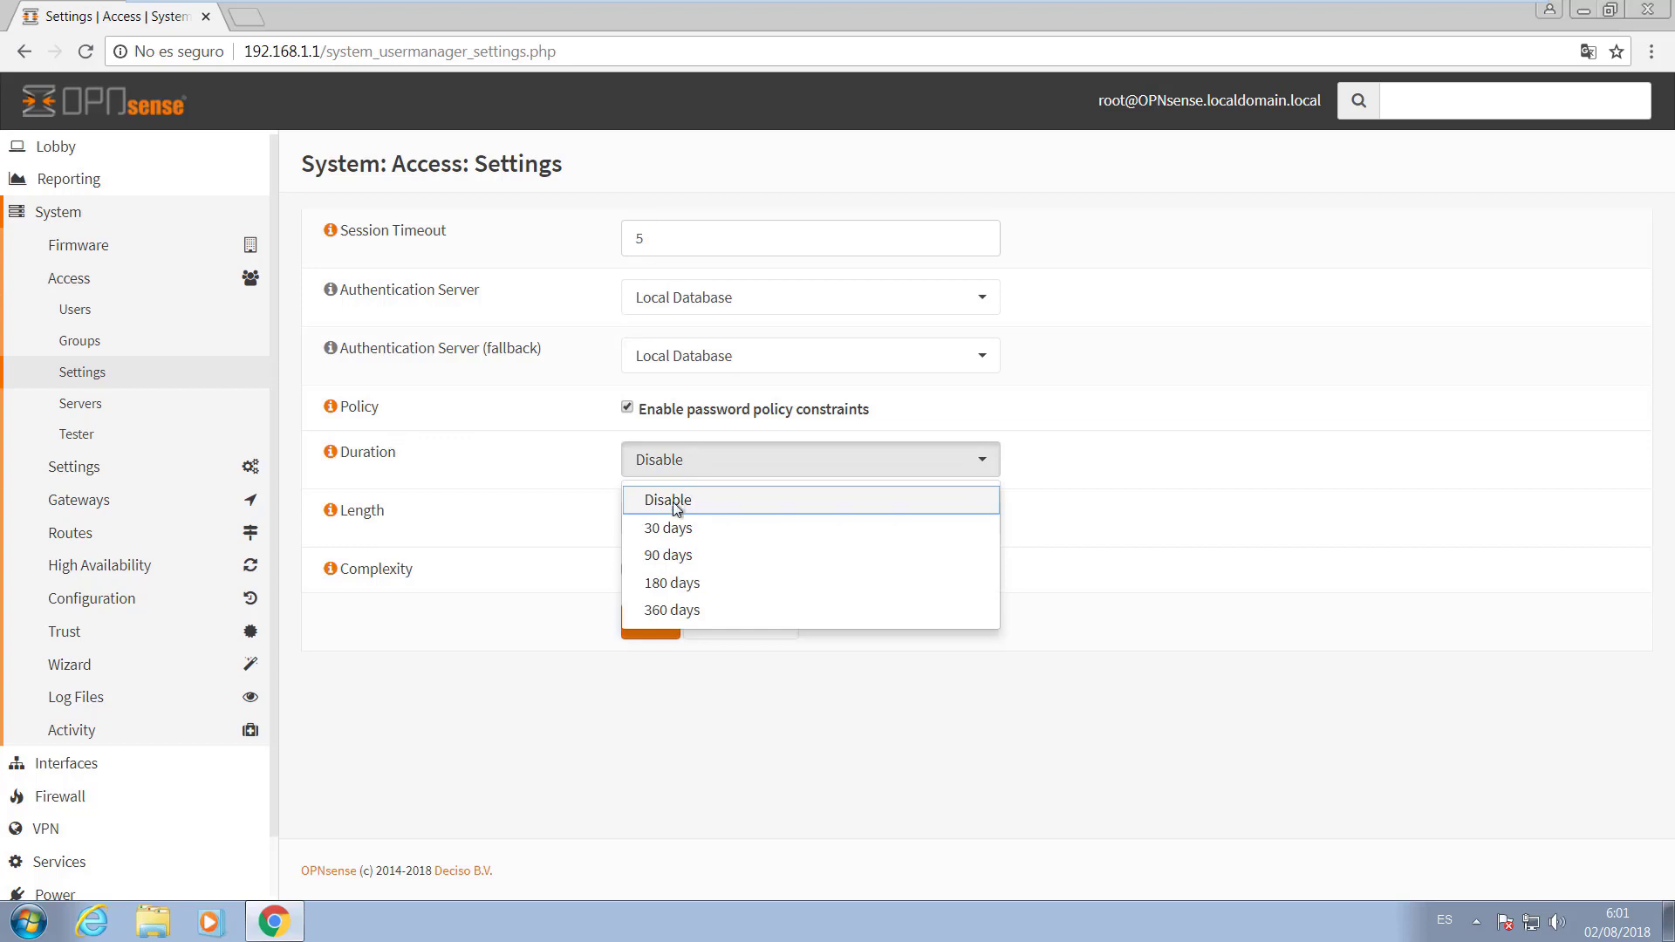
{"action": "left_click", "coordinate": [660, 530]}
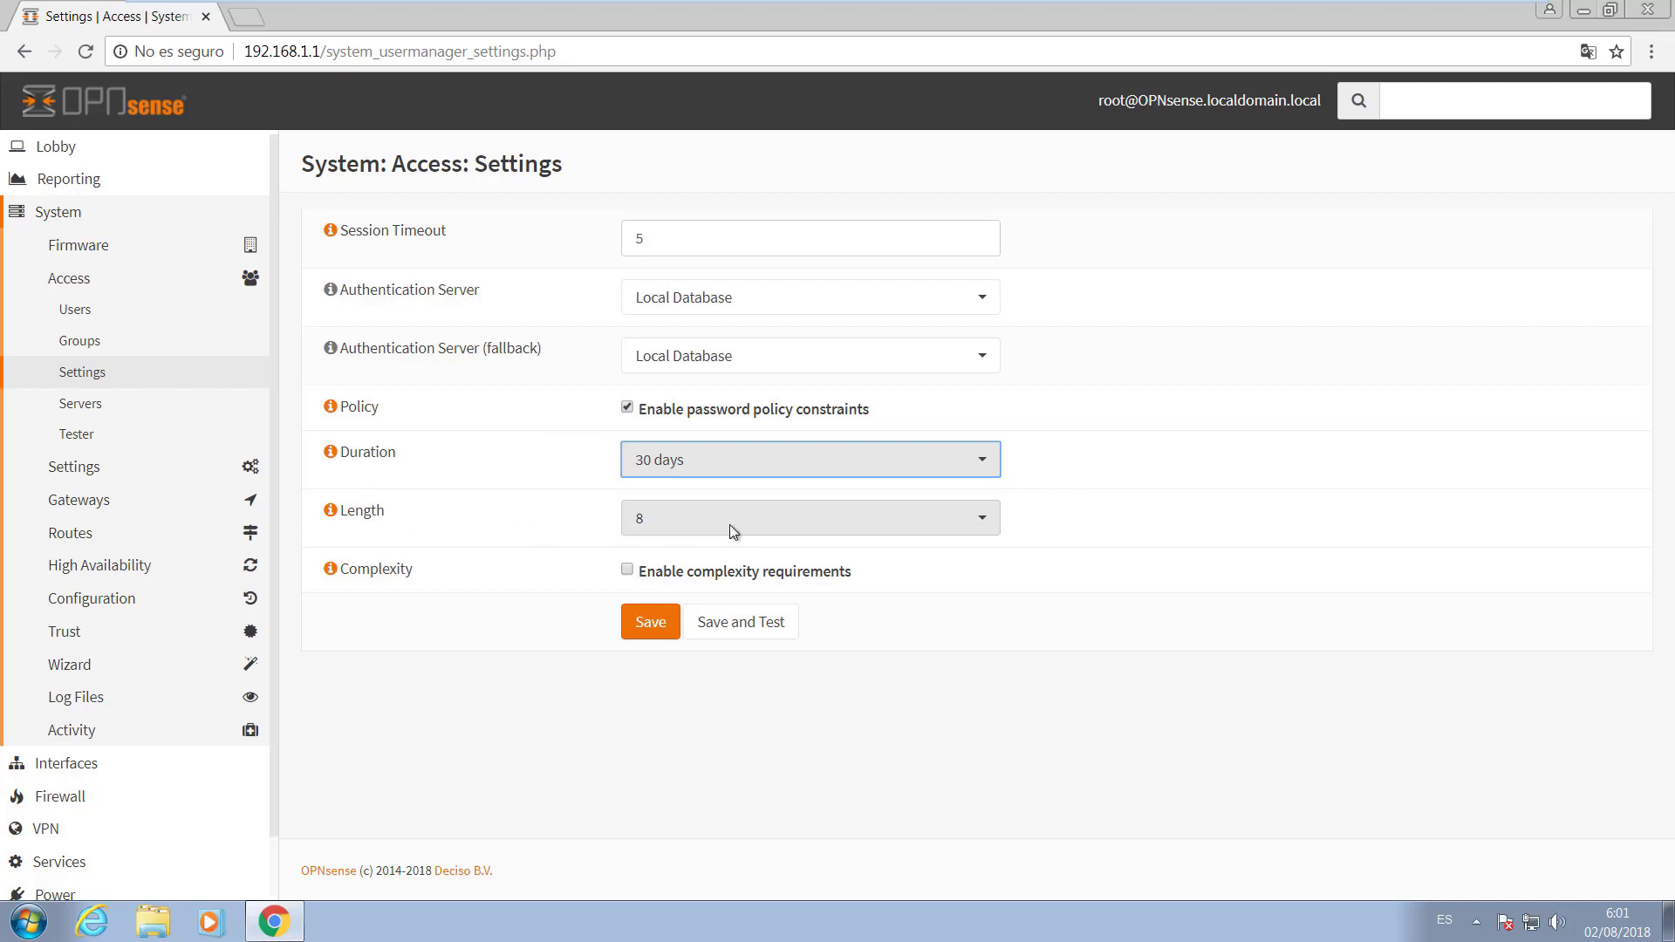
{"action": "left_click", "coordinate": [729, 525]}
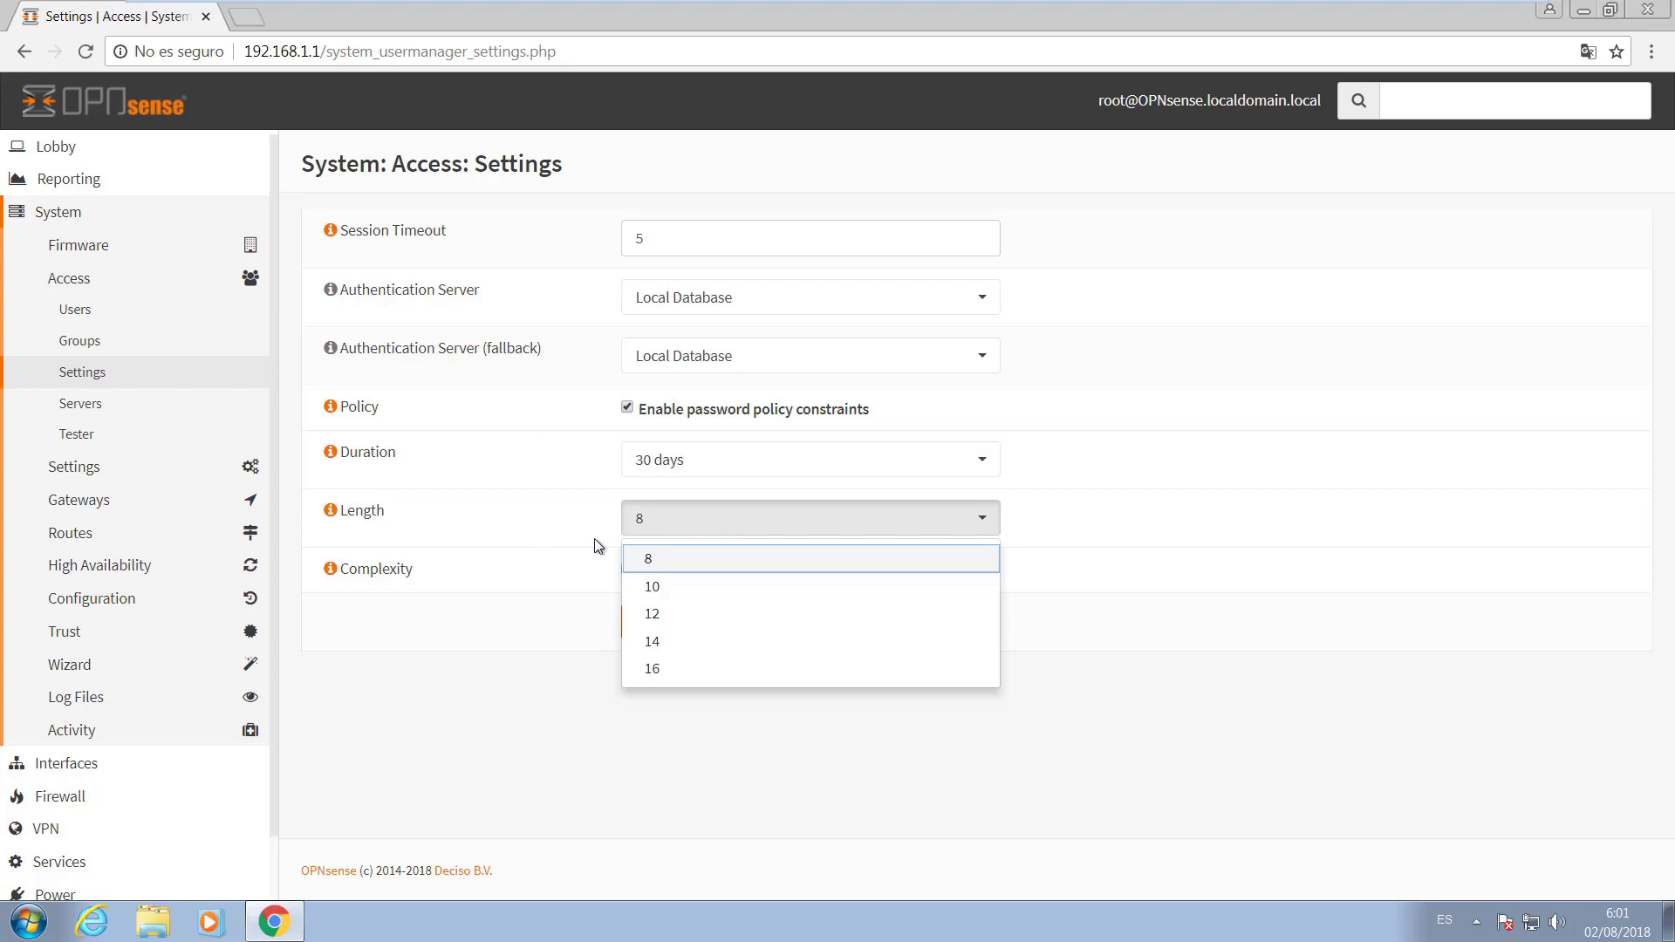
{"action": "left_click", "coordinate": [672, 593]}
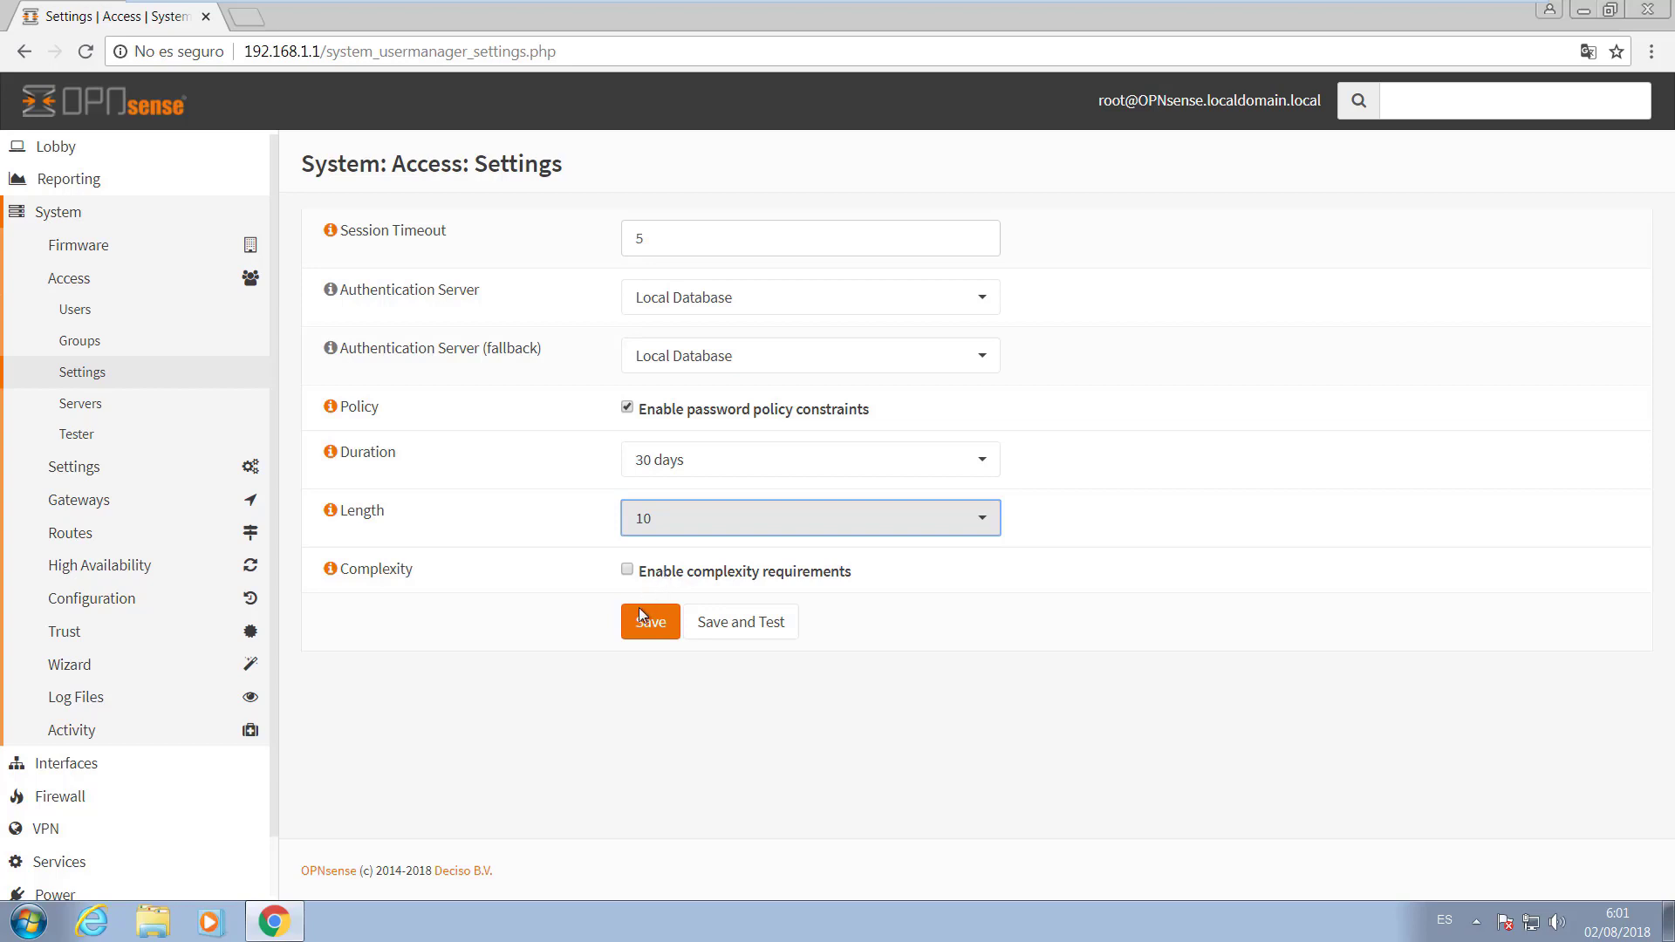
{"action": "left_click", "coordinate": [627, 568]}
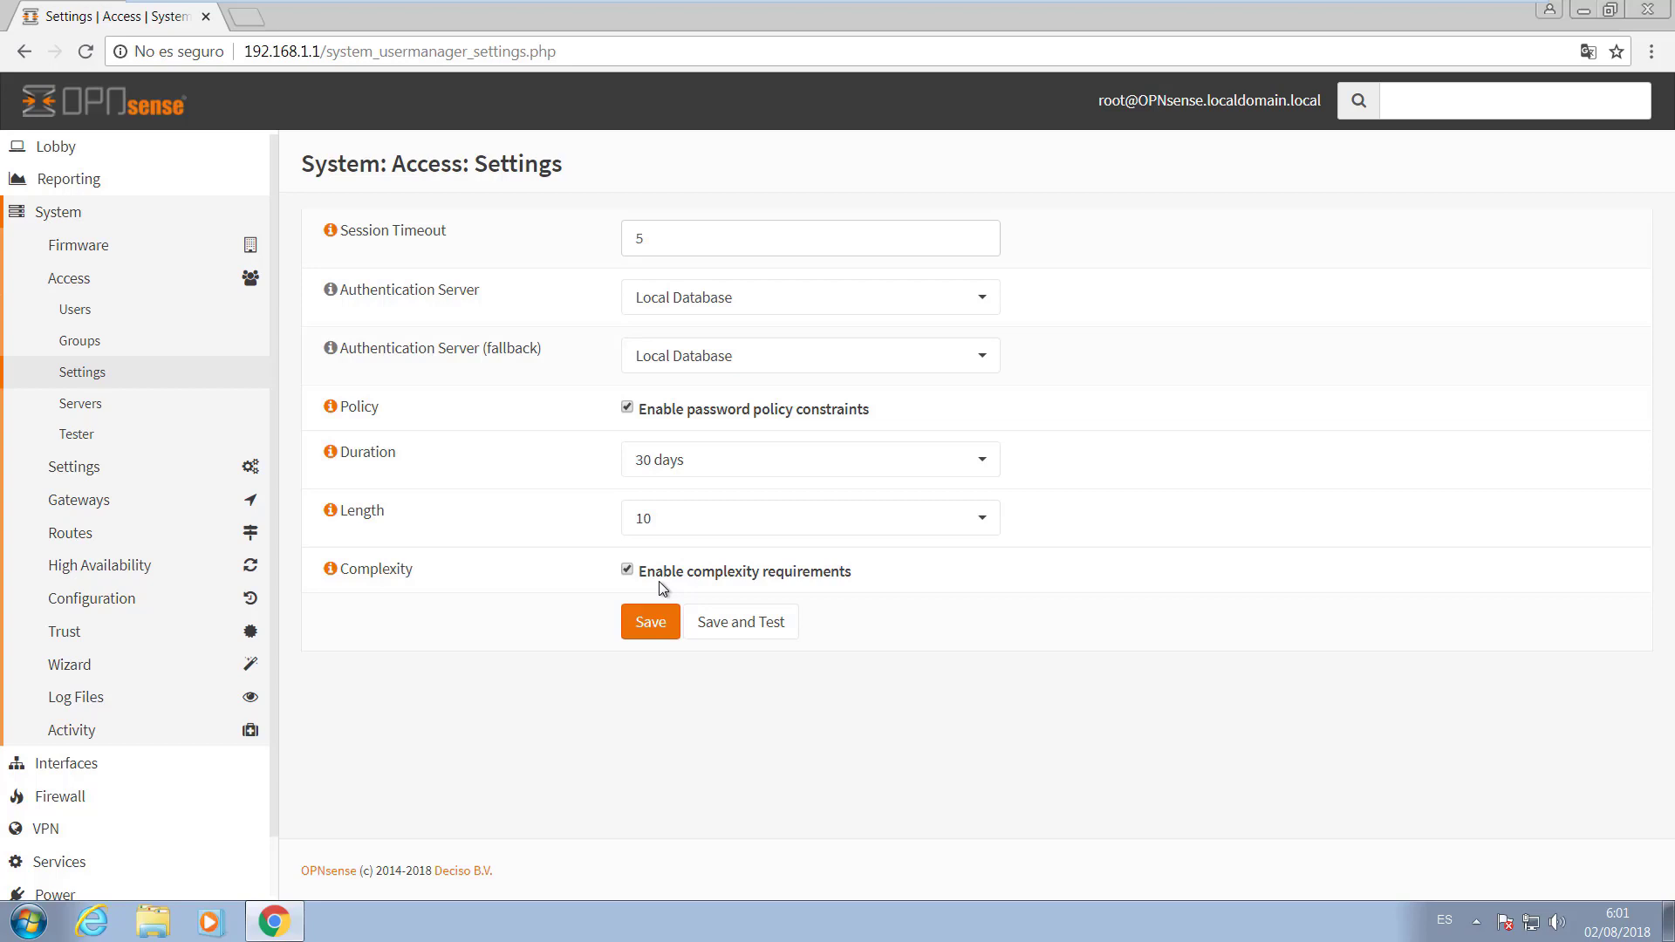
{"action": "left_click", "coordinate": [667, 627]}
{"action": "left_click", "coordinate": [86, 347]}
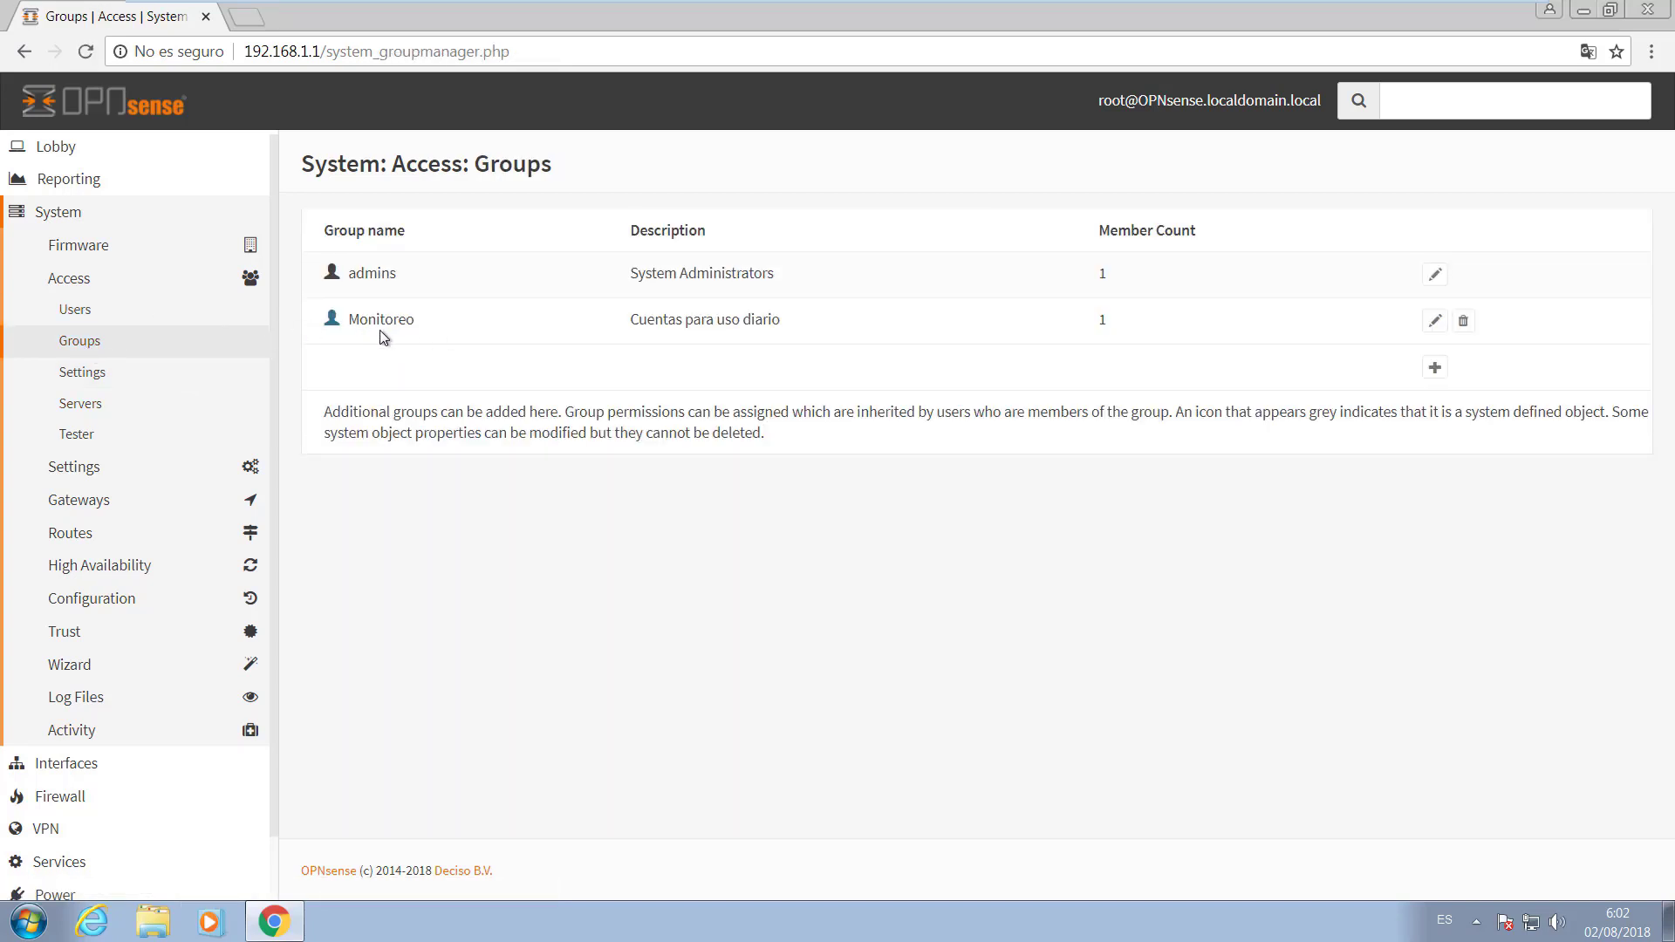
Edit the Monitoreo group and open its Assigned Privileges list.
{"action": "left_click", "coordinate": [1435, 322]}
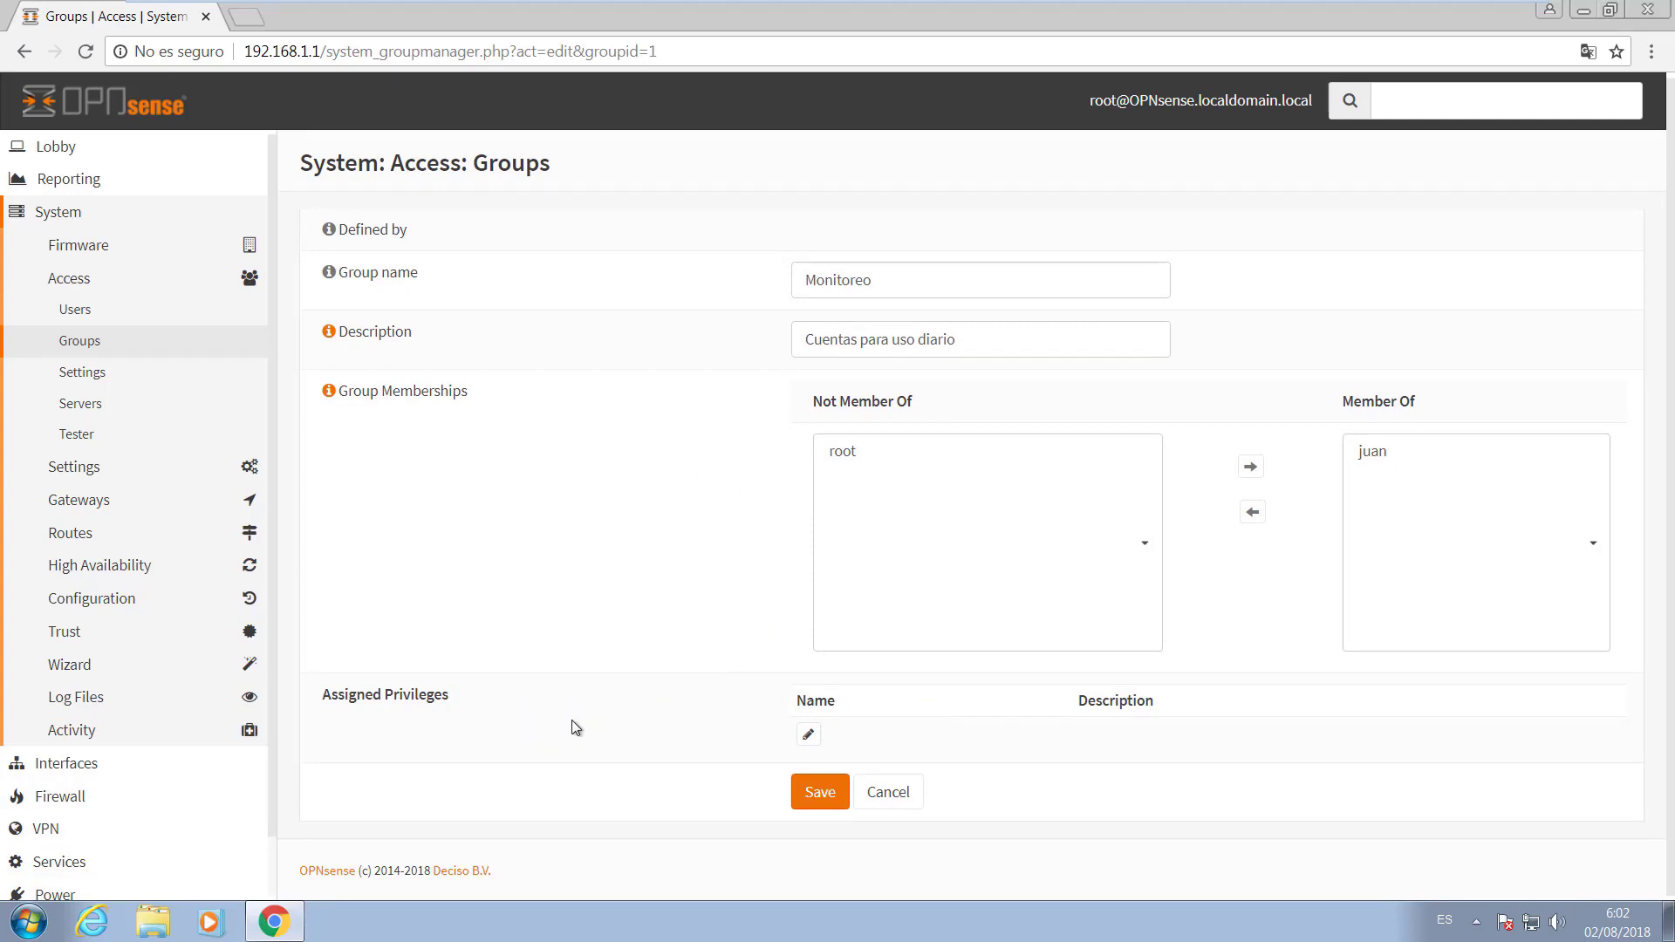
{"action": "left_click_drag", "start_coordinate": [443, 705], "coordinate": [343, 724]}
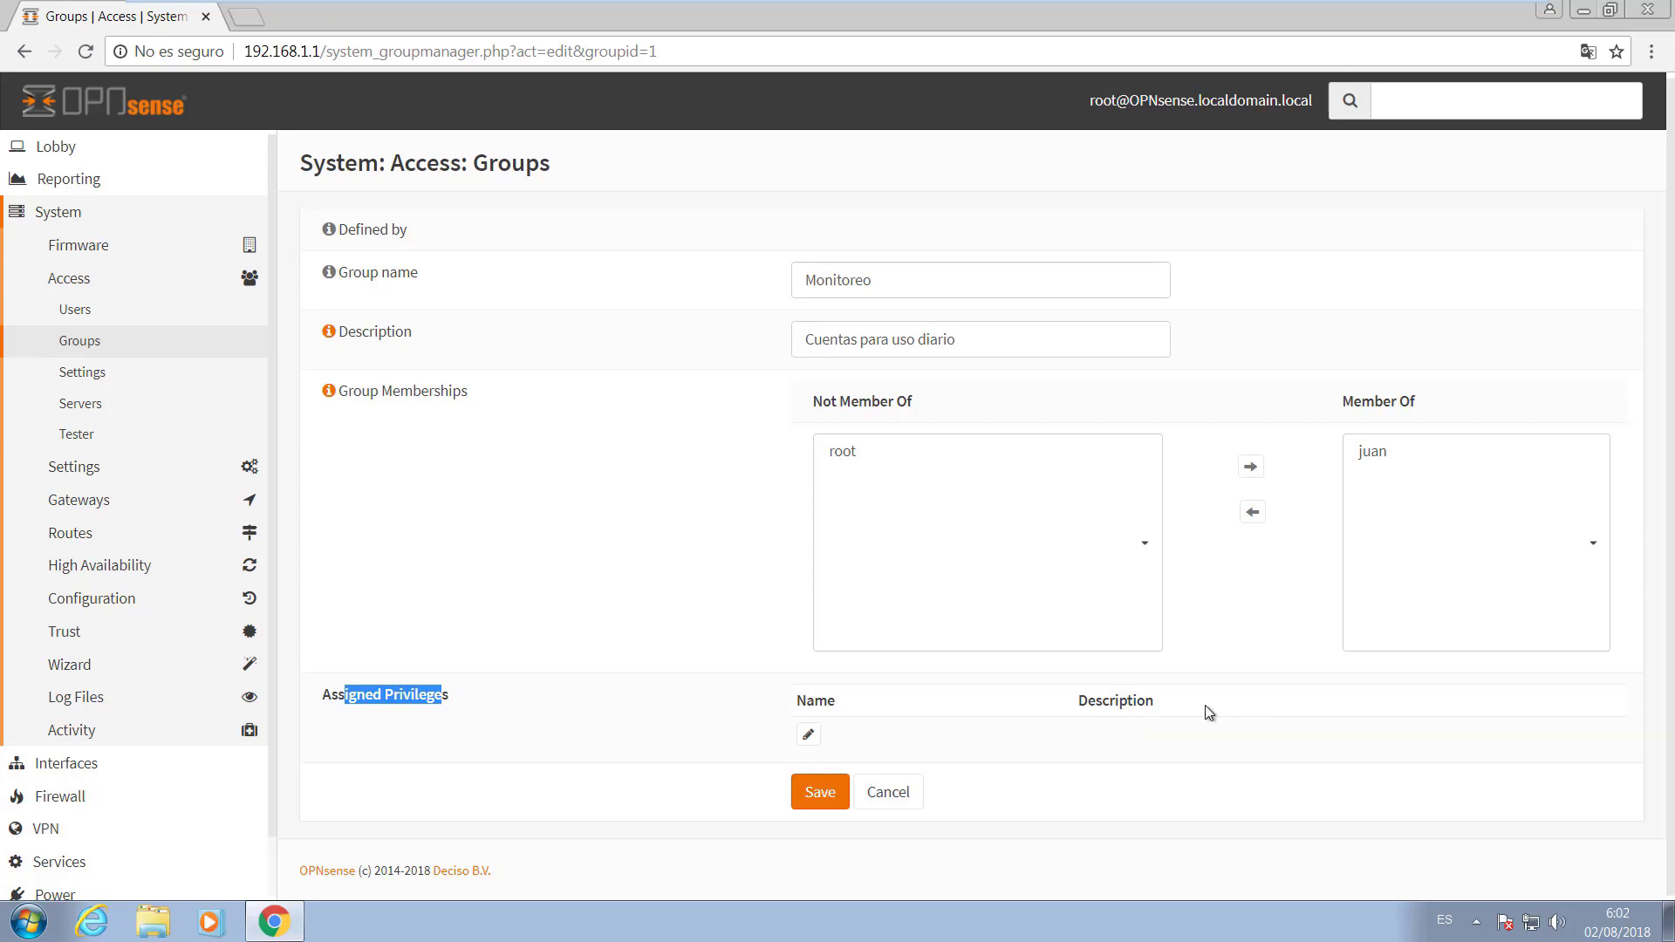
{"action": "left_click", "coordinate": [808, 734]}
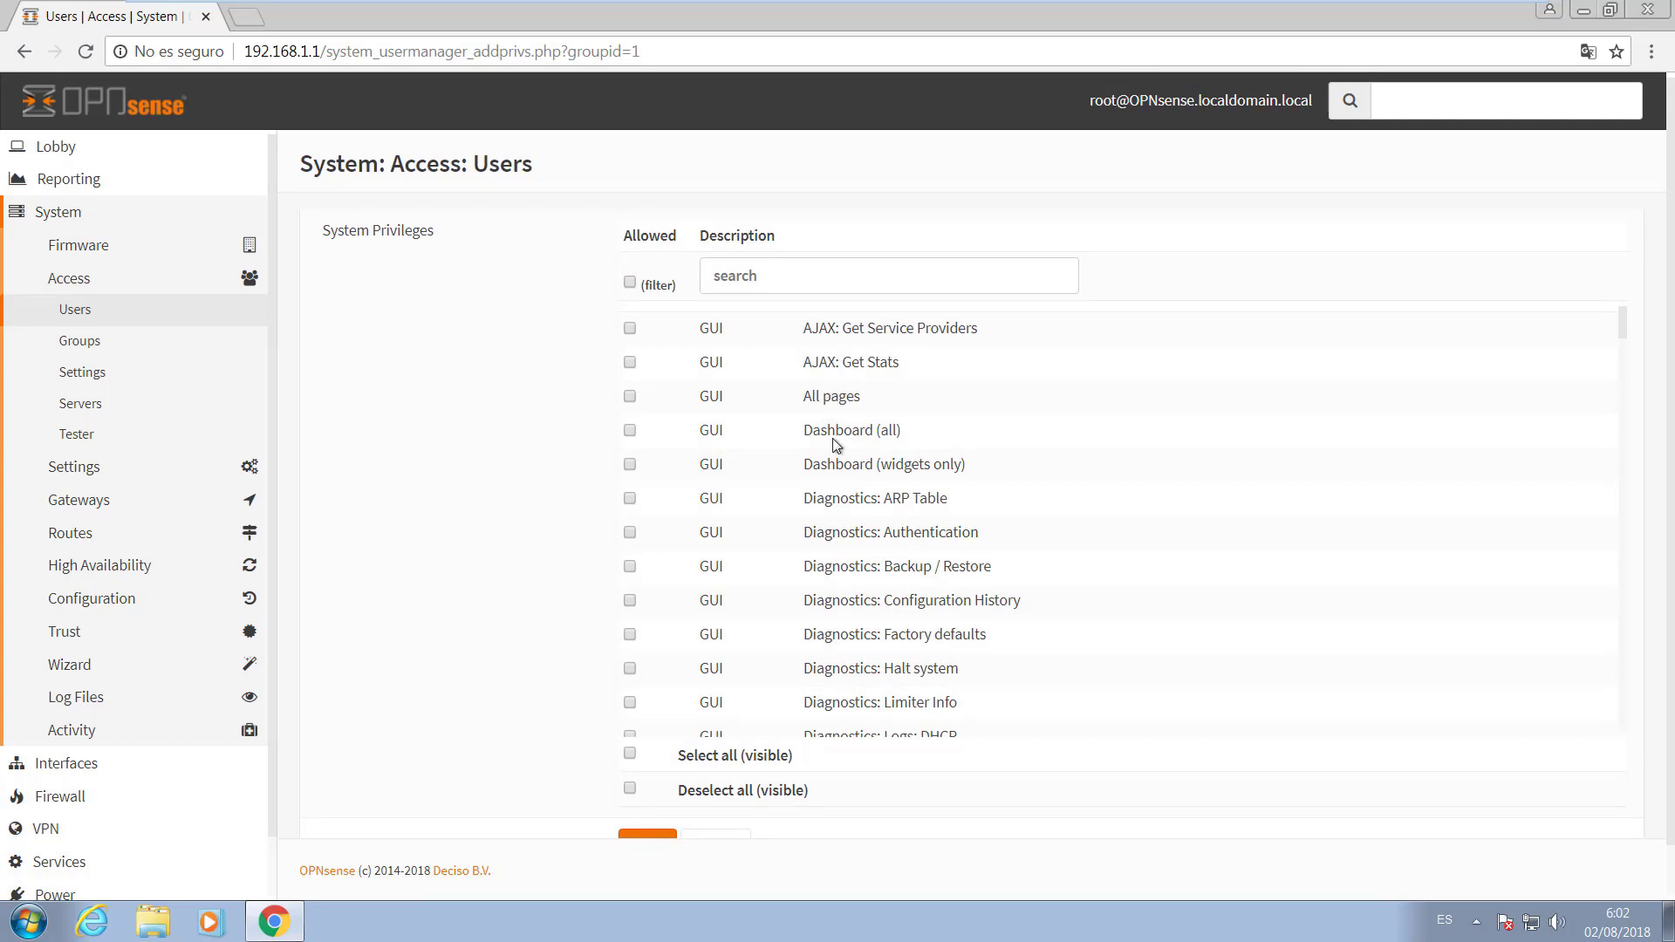
Tick Select all (visible) to grant Monitoreo every privilege, then save.
{"action": "scroll", "coordinate": [832, 437], "scroll_direction": "down", "scroll_amount": 2}
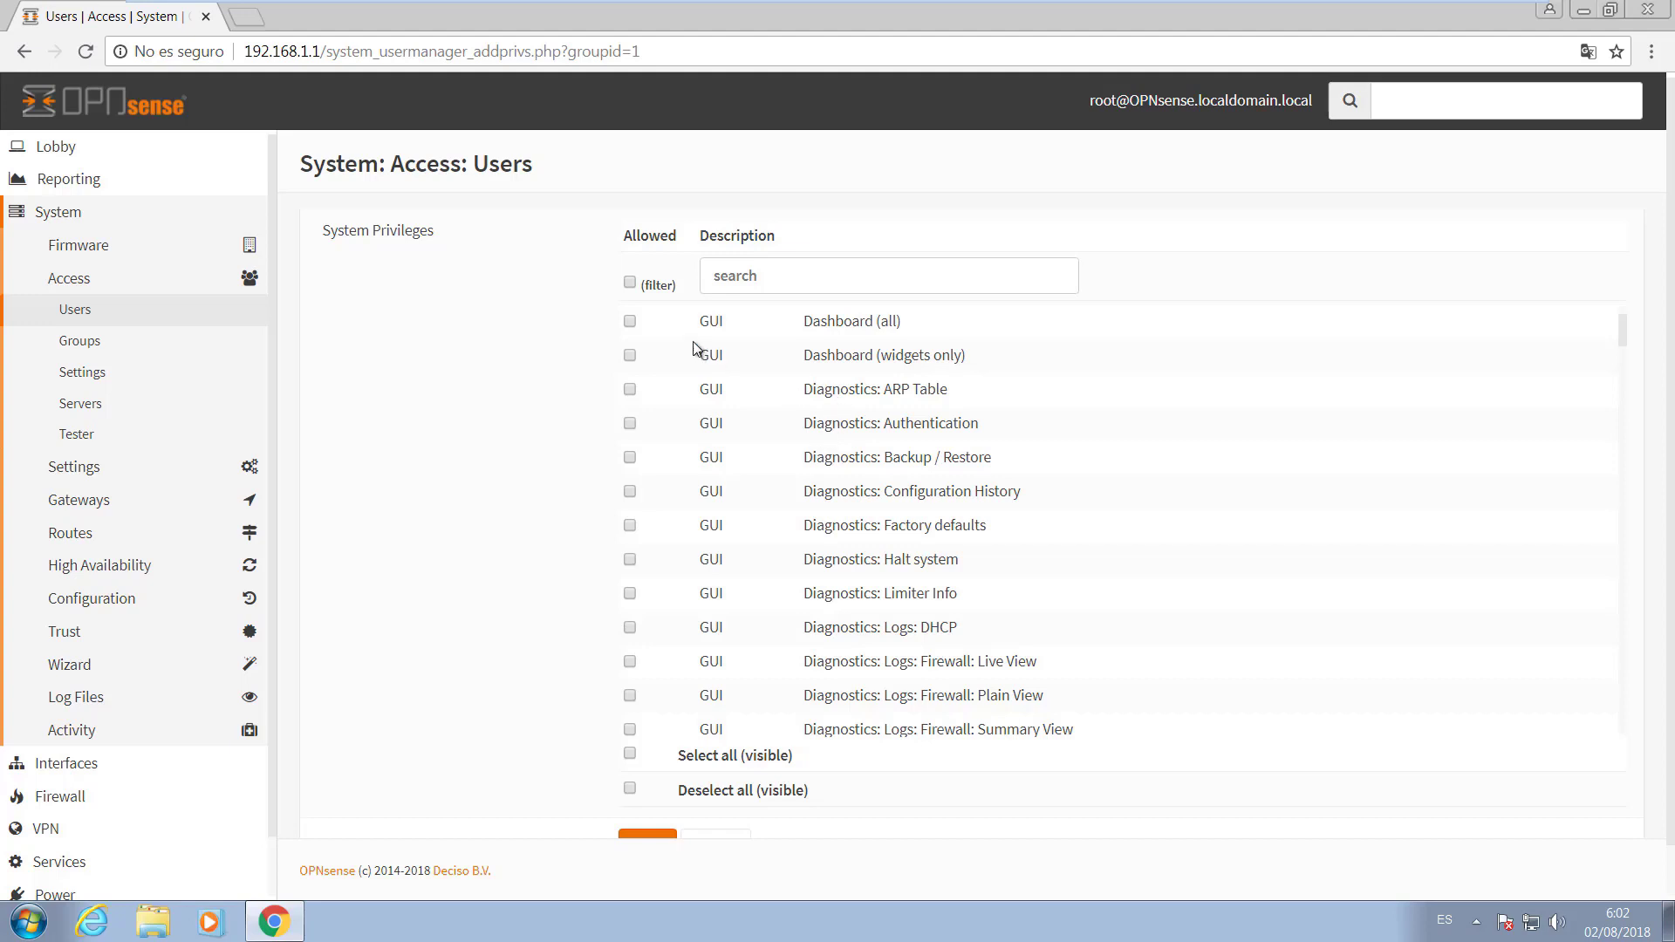
{"action": "scroll", "coordinate": [907, 560], "scroll_direction": "down", "scroll_amount": 3}
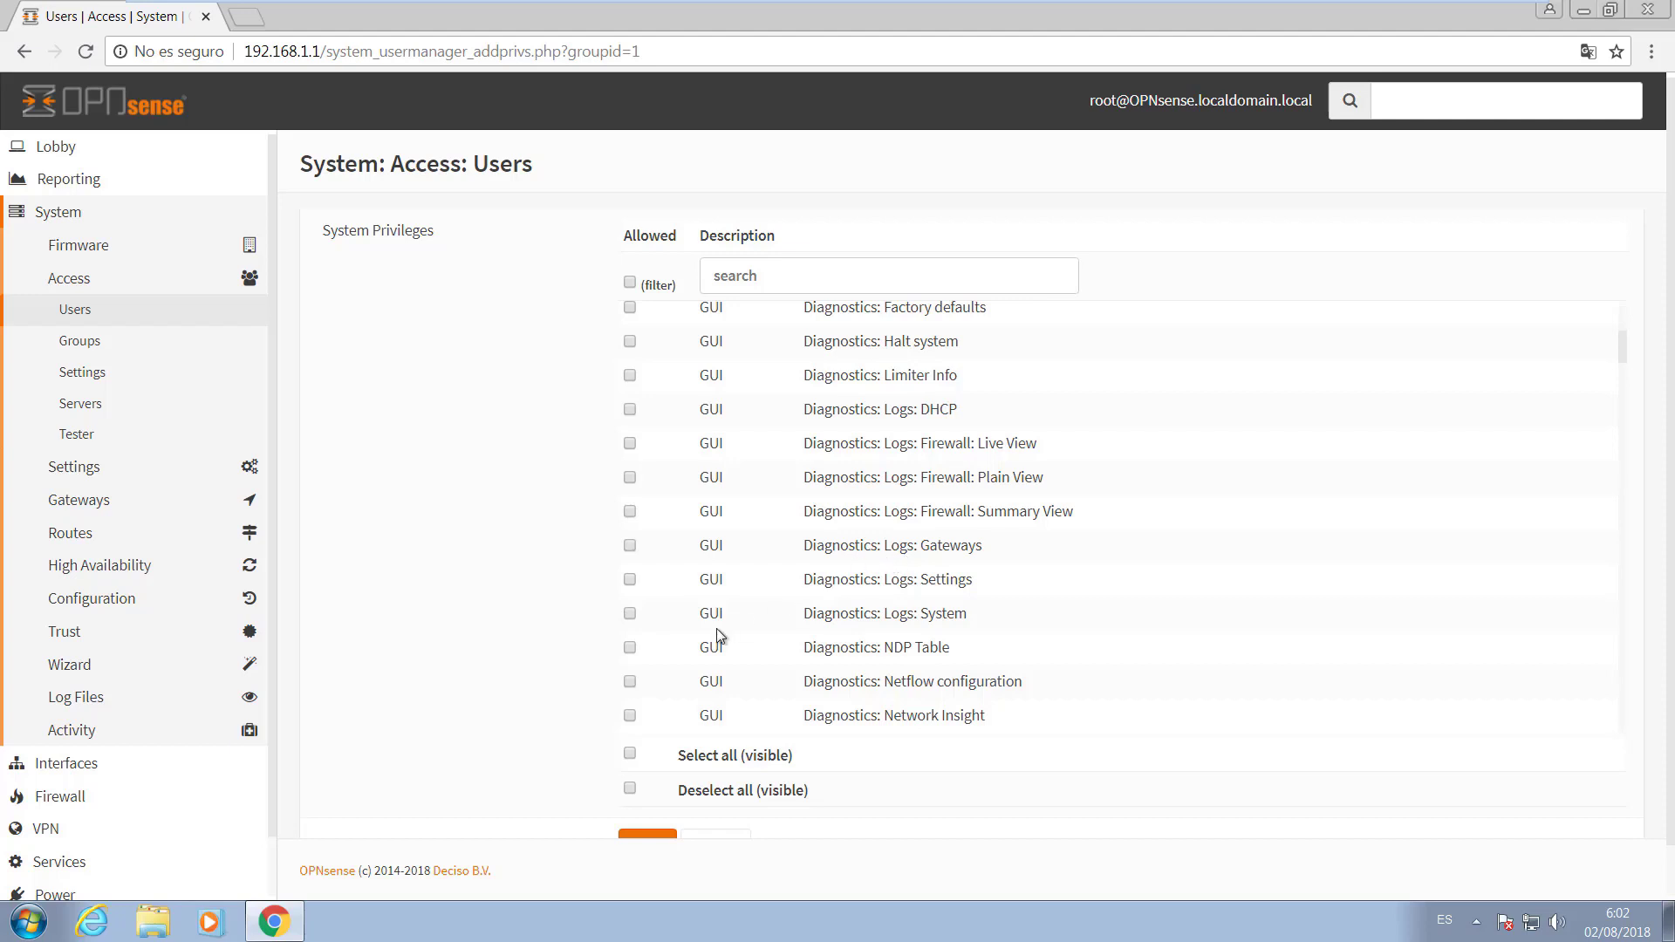
{"action": "left_click", "coordinate": [630, 754]}
{"action": "scroll", "coordinate": [915, 704], "scroll_direction": "down", "scroll_amount": 2}
{"action": "scroll", "coordinate": [929, 775], "scroll_direction": "down", "scroll_amount": 1}
{"action": "scroll", "coordinate": [929, 776], "scroll_direction": "down", "scroll_amount": 1}
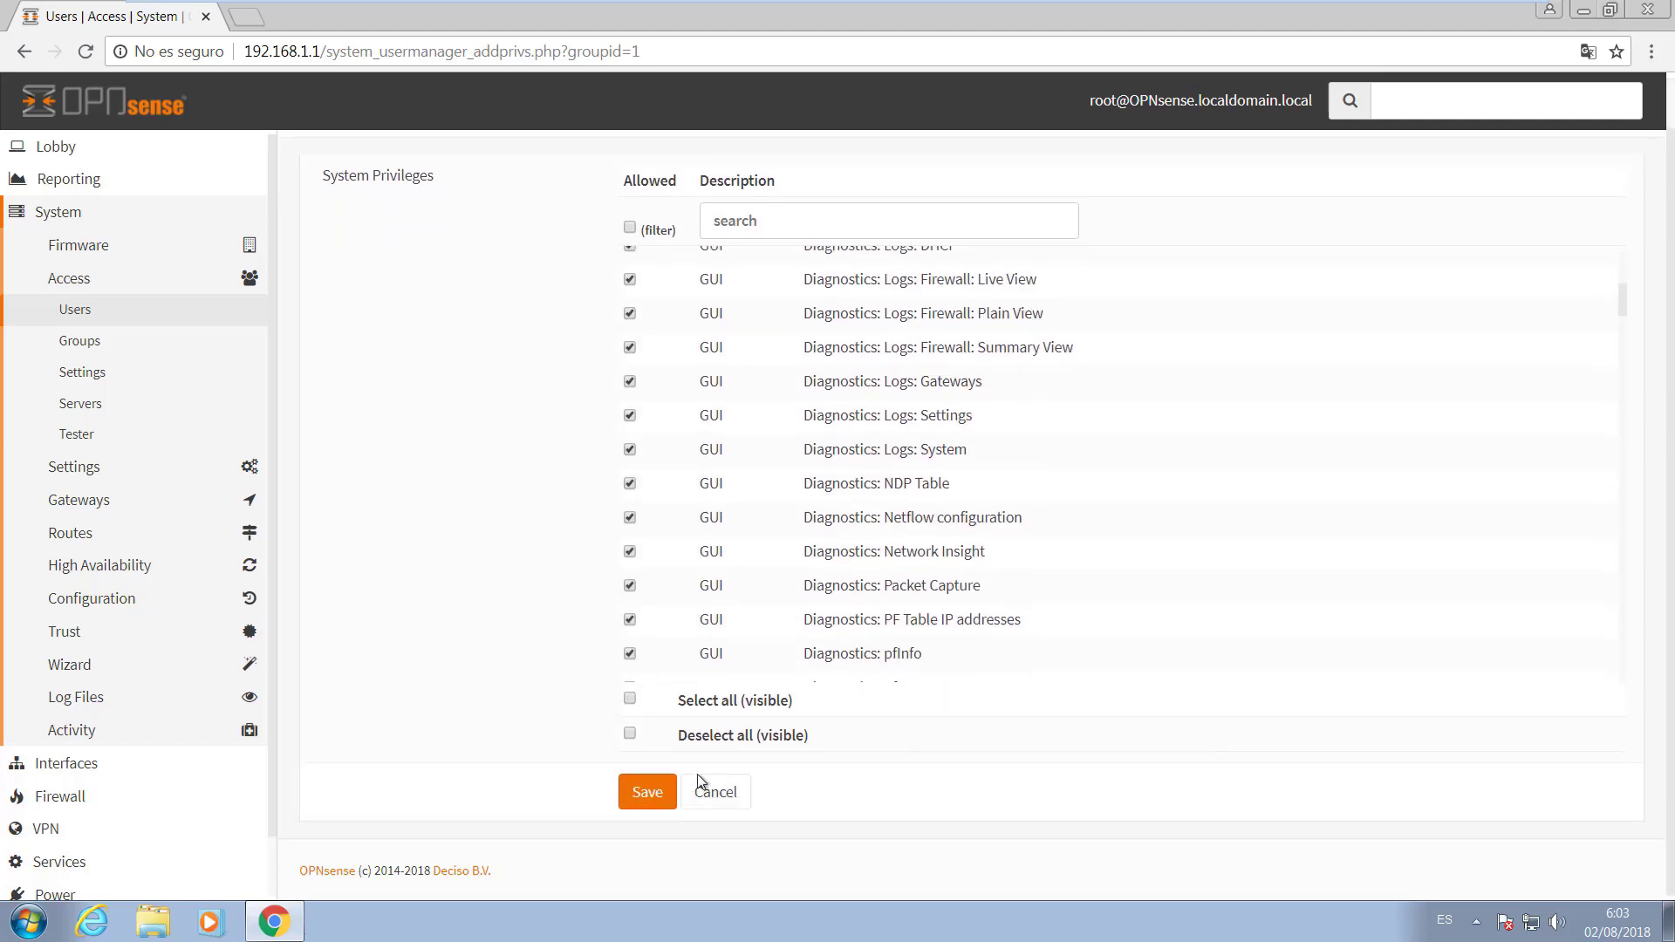
{"action": "left_click", "coordinate": [640, 799]}
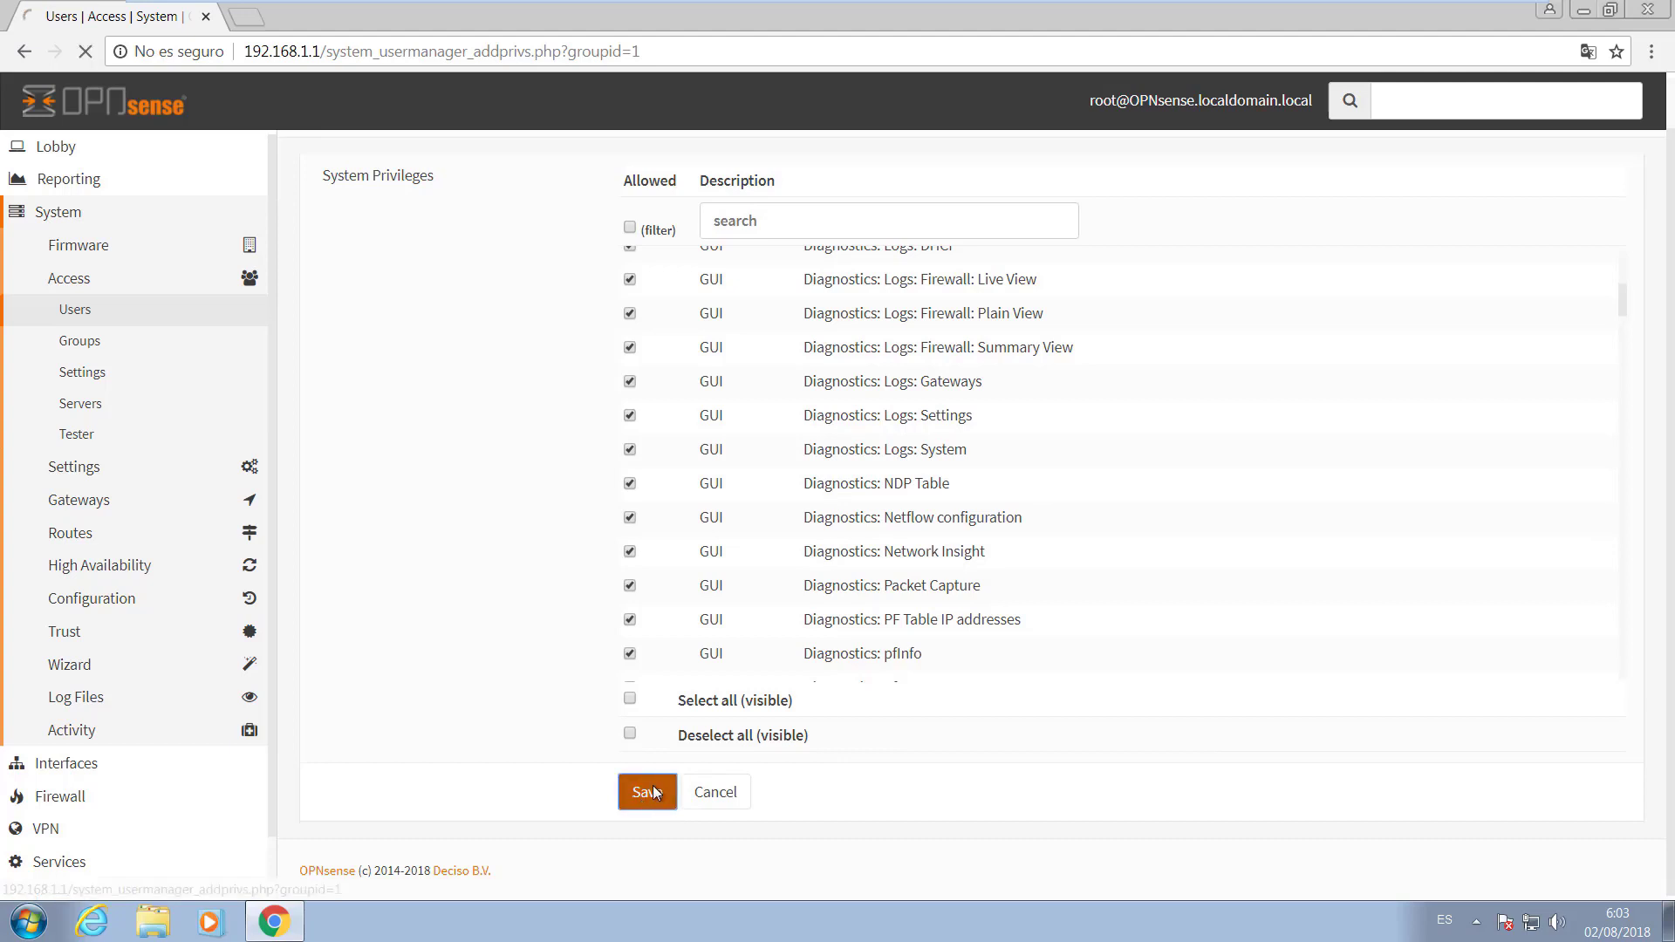